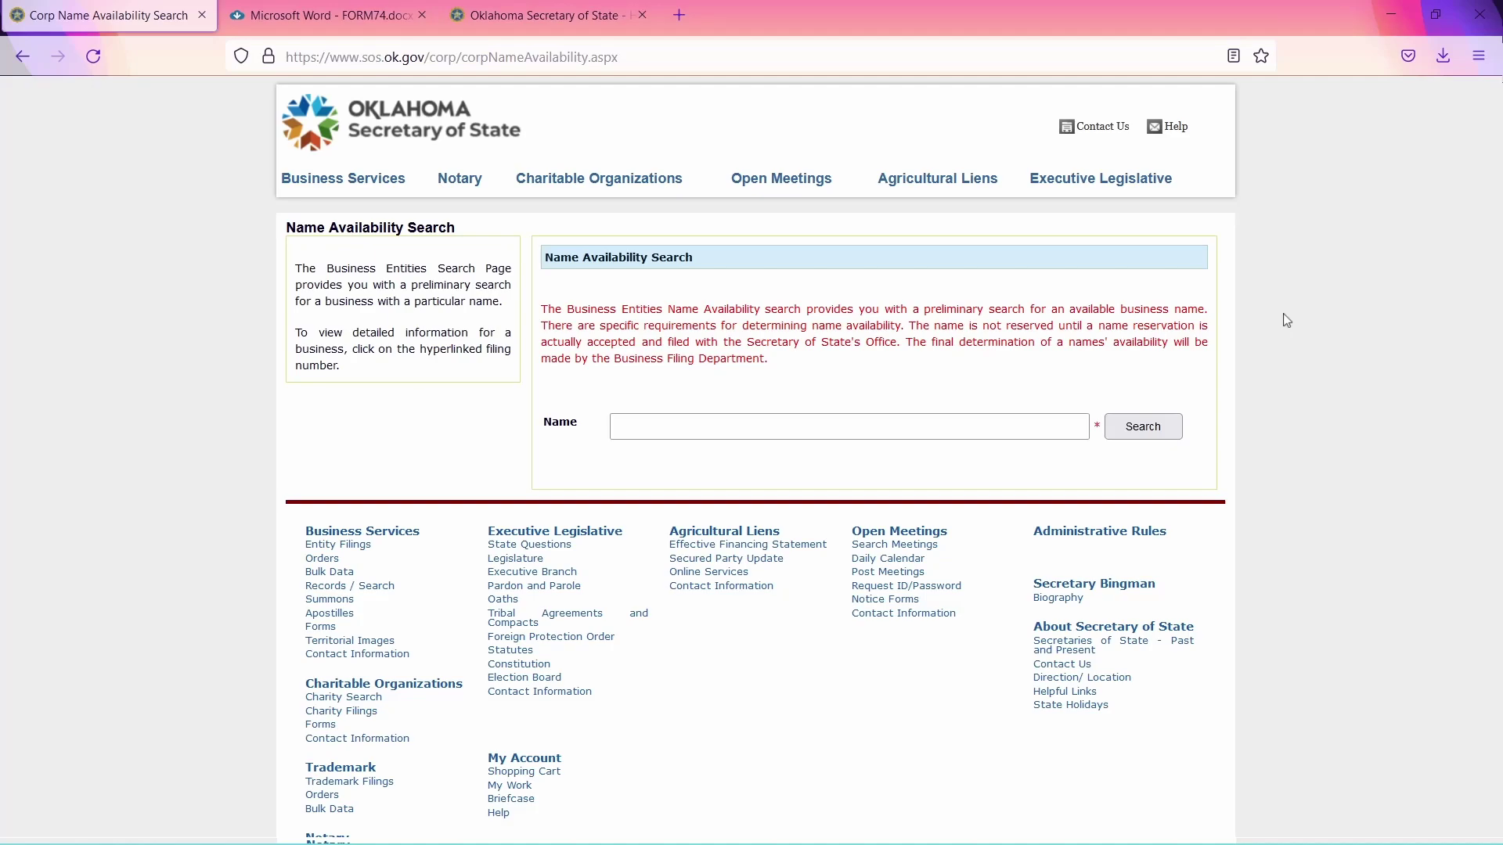
Search the pasted company name, confirm no results are found, and switch to the LLC procedures PDF.
{"action": "left_click", "coordinate": [972, 421]}
{"action": "type", "text": "TamaraEmpowerMultimedia"}
{"action": "left_click", "coordinate": [1159, 430]}
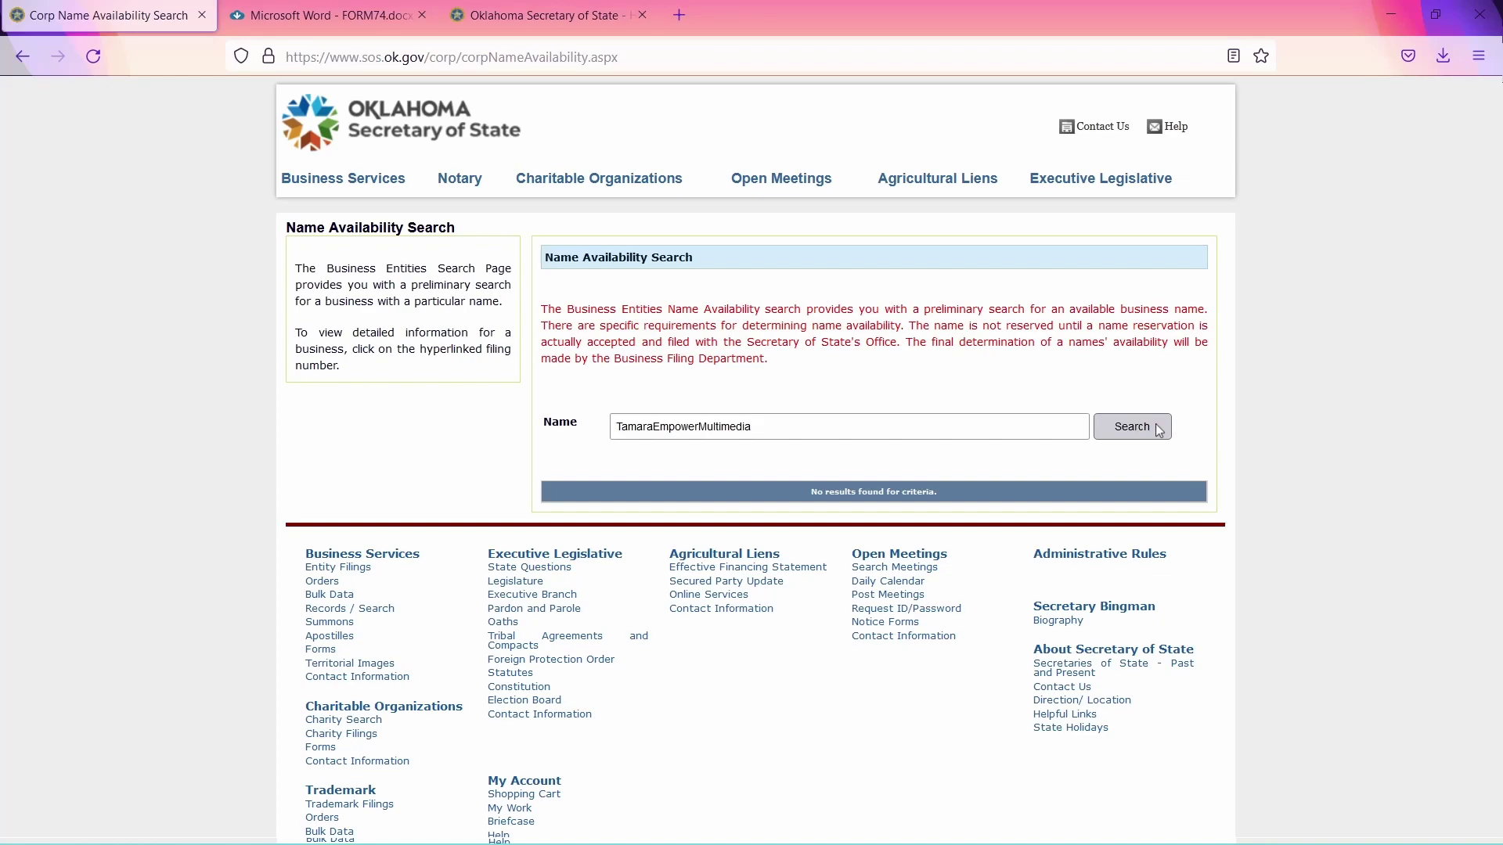
{"action": "key", "text": "ctrl+Tab"}
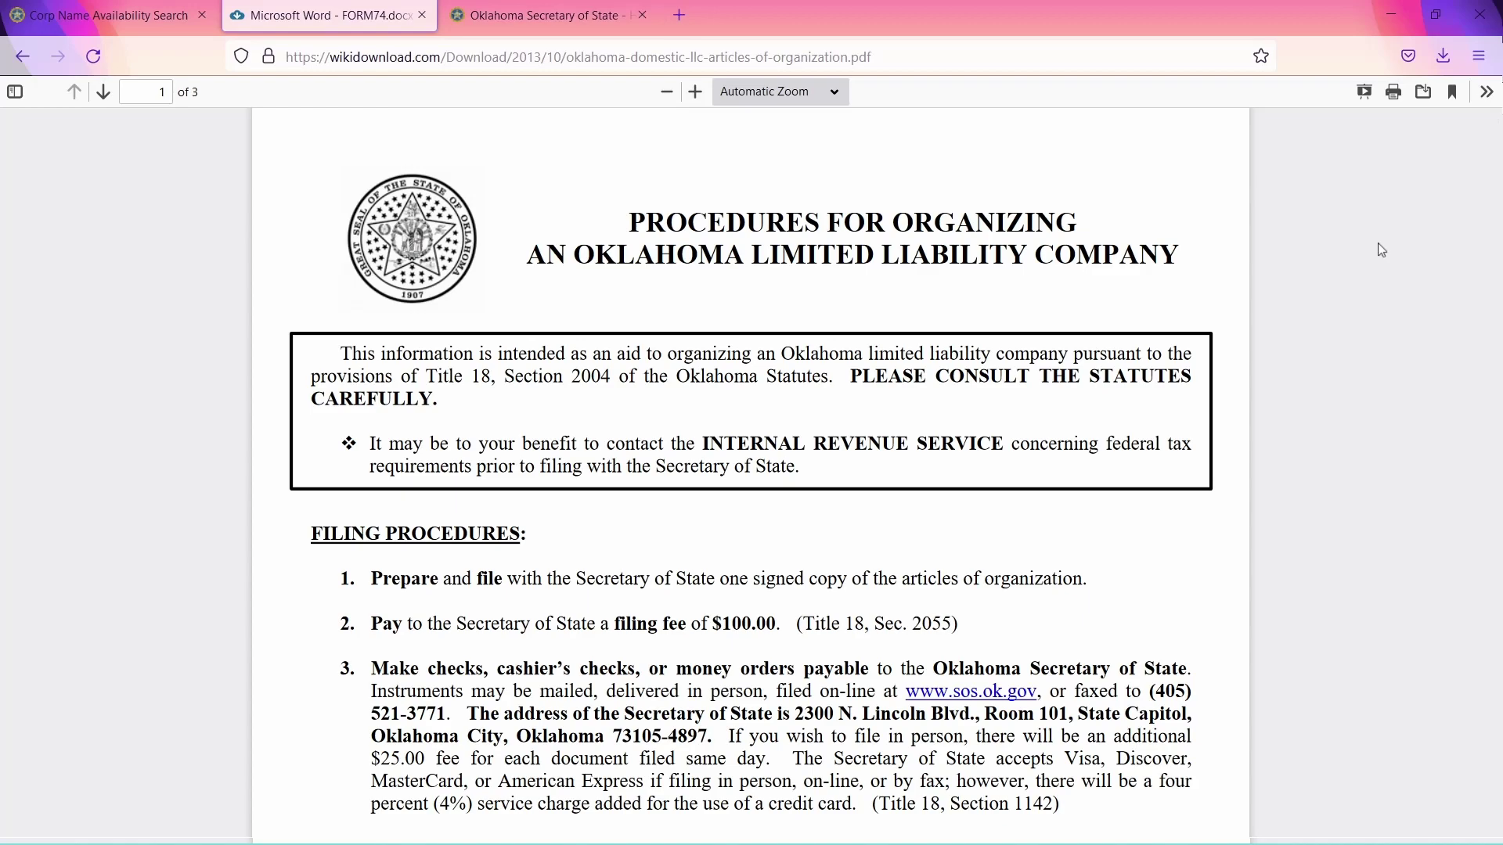
Scroll the PDF down to page 3's blank Articles of Organization form fields.
{"action": "left_click_drag", "start_coordinate": [1499, 173], "coordinate": [1499, 536]}
{"action": "scroll", "coordinate": [1498, 536], "scroll_direction": "down", "scroll_amount": 10}
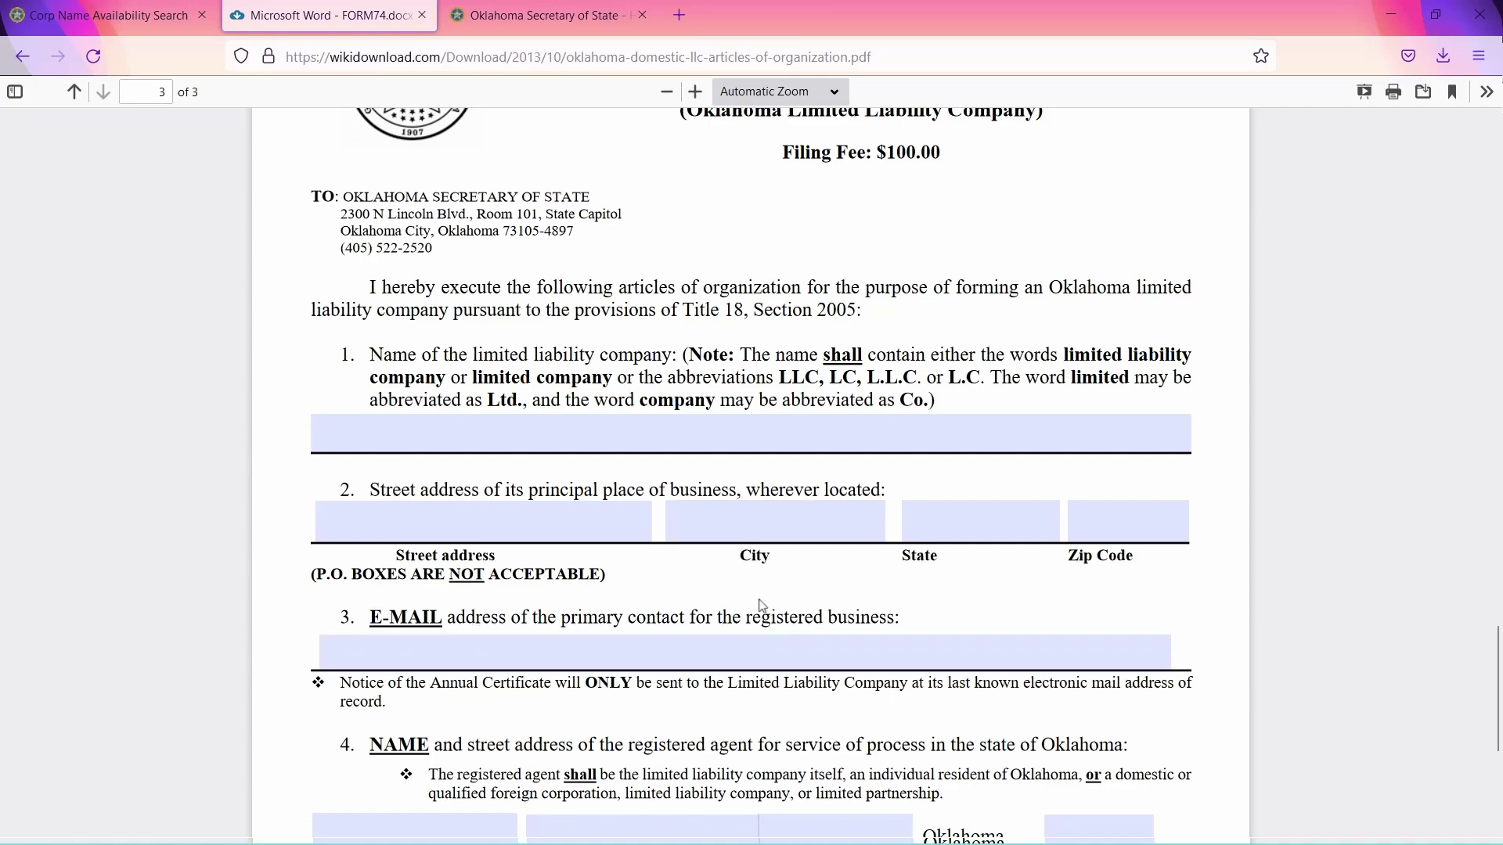
{"action": "scroll", "coordinate": [763, 608], "scroll_direction": "down", "scroll_amount": 5}
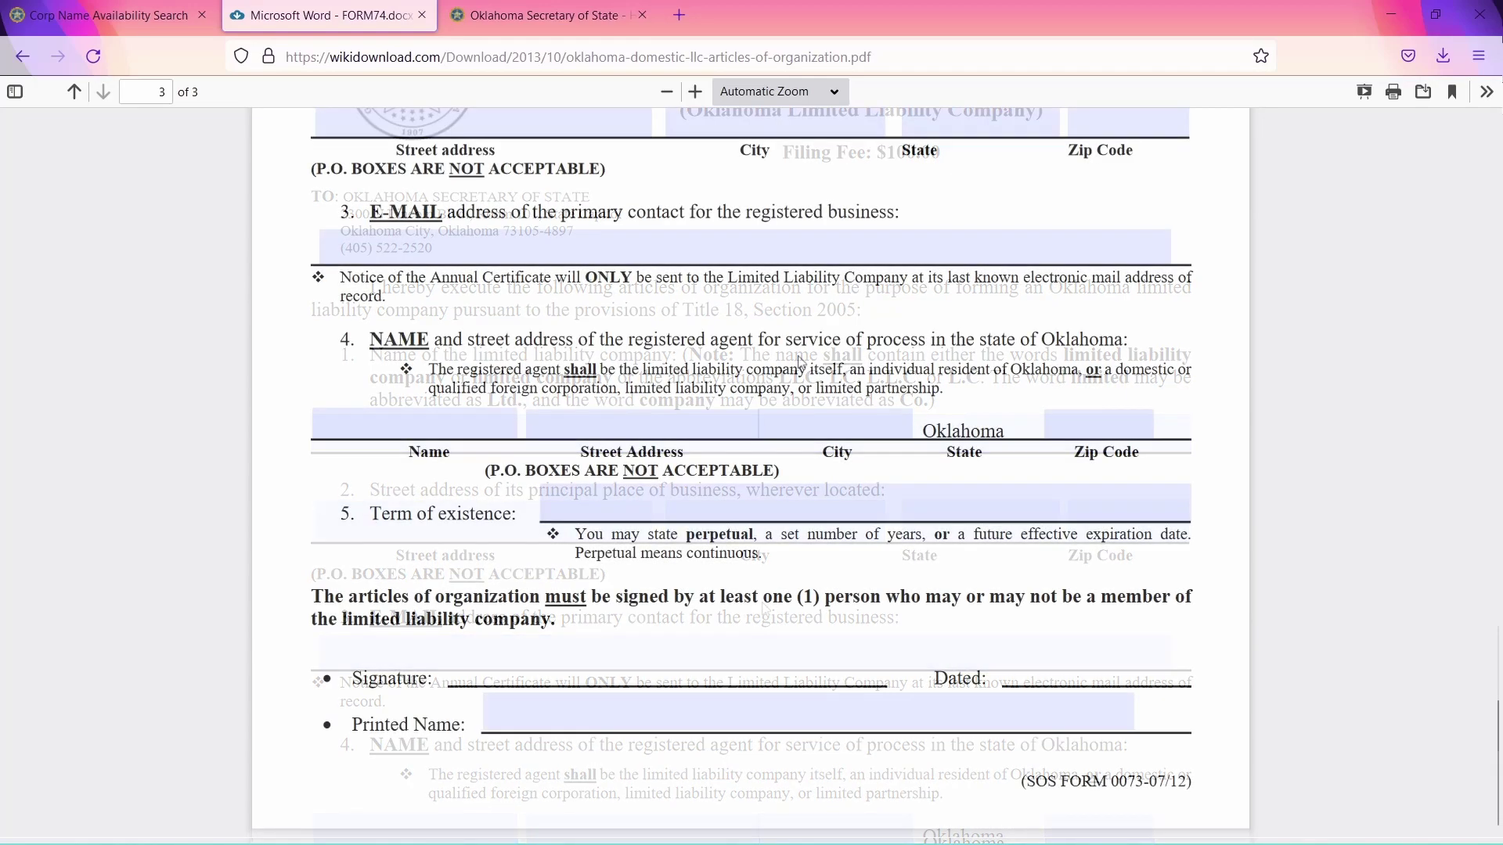
Look over the registered agent name and Term of existence fields, leave them blank, and return to the SOS homepage.
{"action": "left_click", "coordinate": [454, 435]}
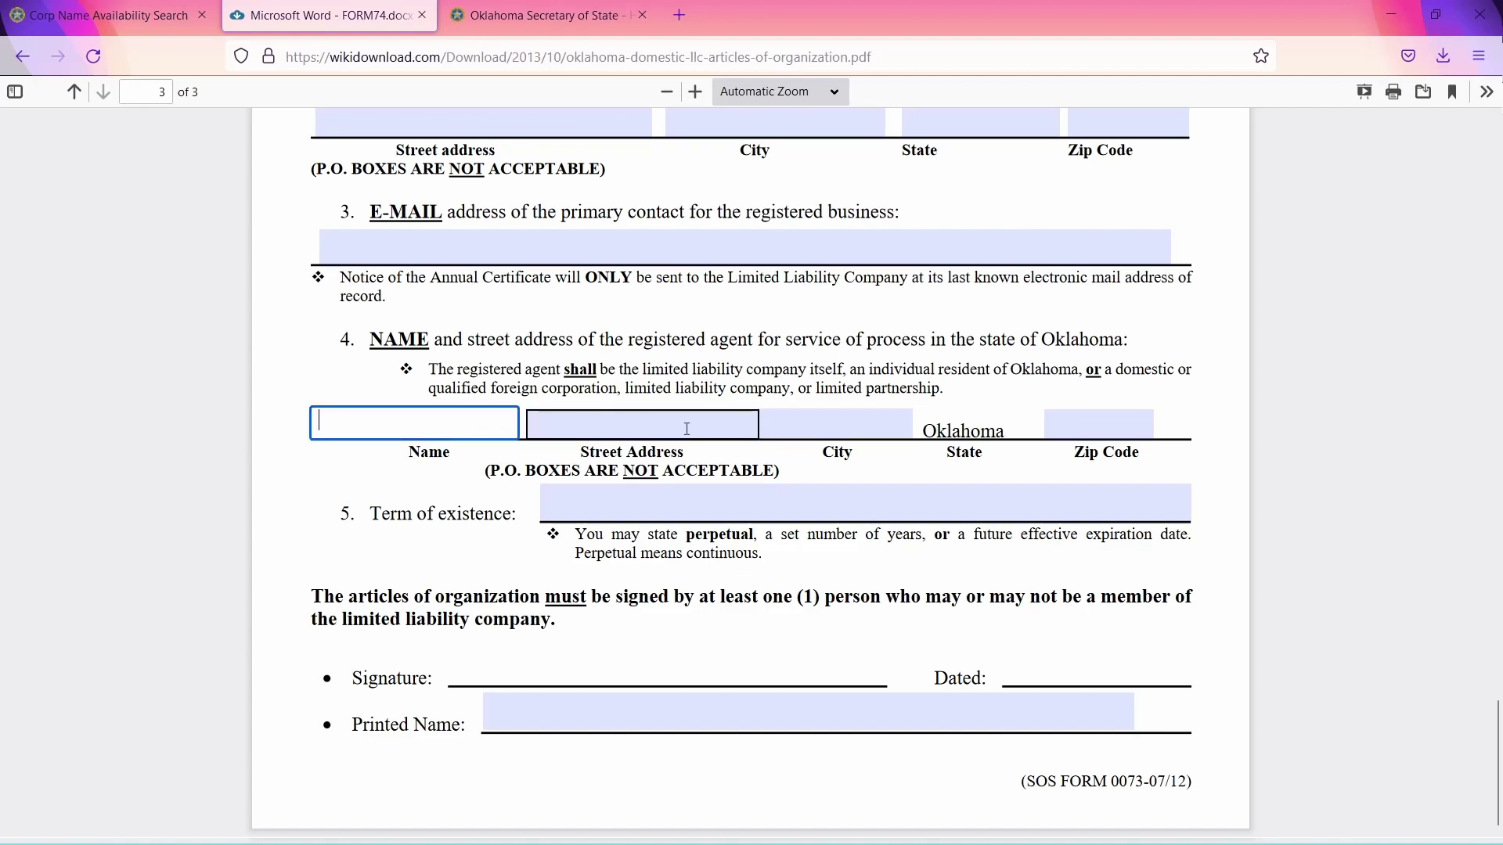
{"action": "left_click", "coordinate": [1167, 448]}
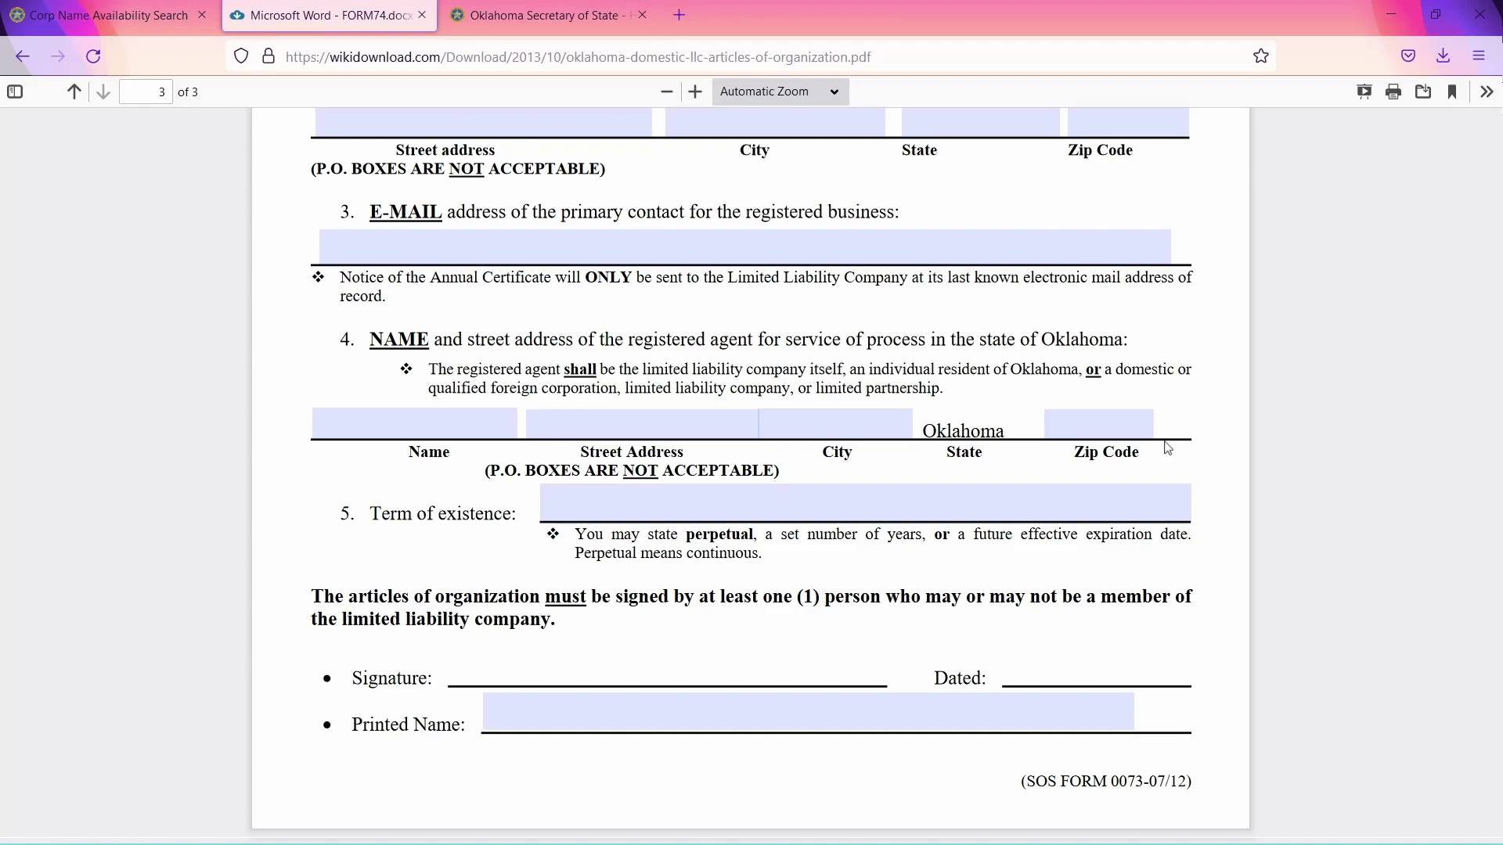
{"action": "left_click", "coordinate": [650, 501]}
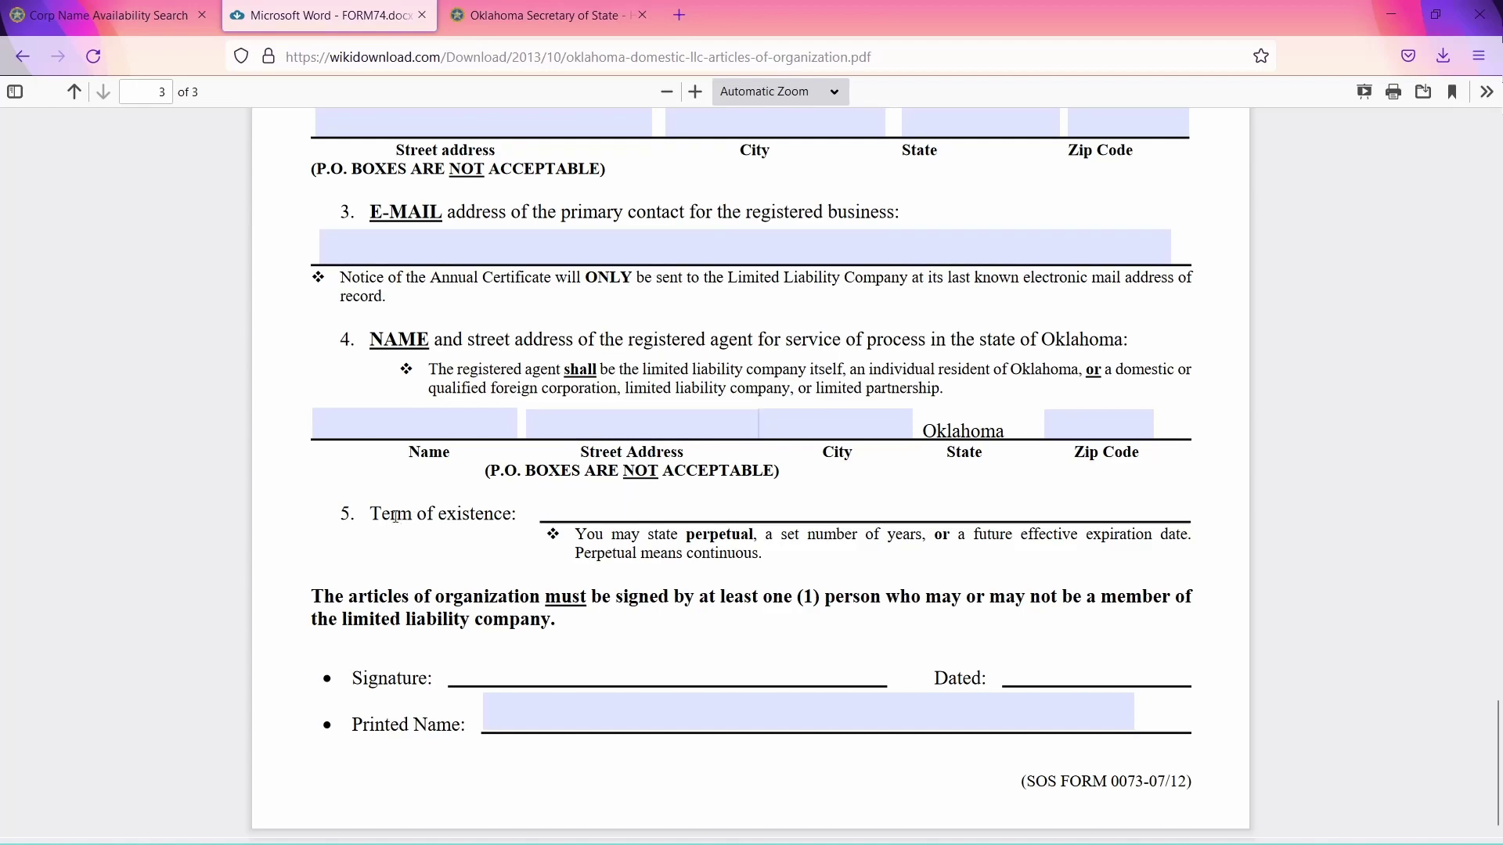
{"action": "left_click_drag", "start_coordinate": [342, 514], "coordinate": [518, 514]}
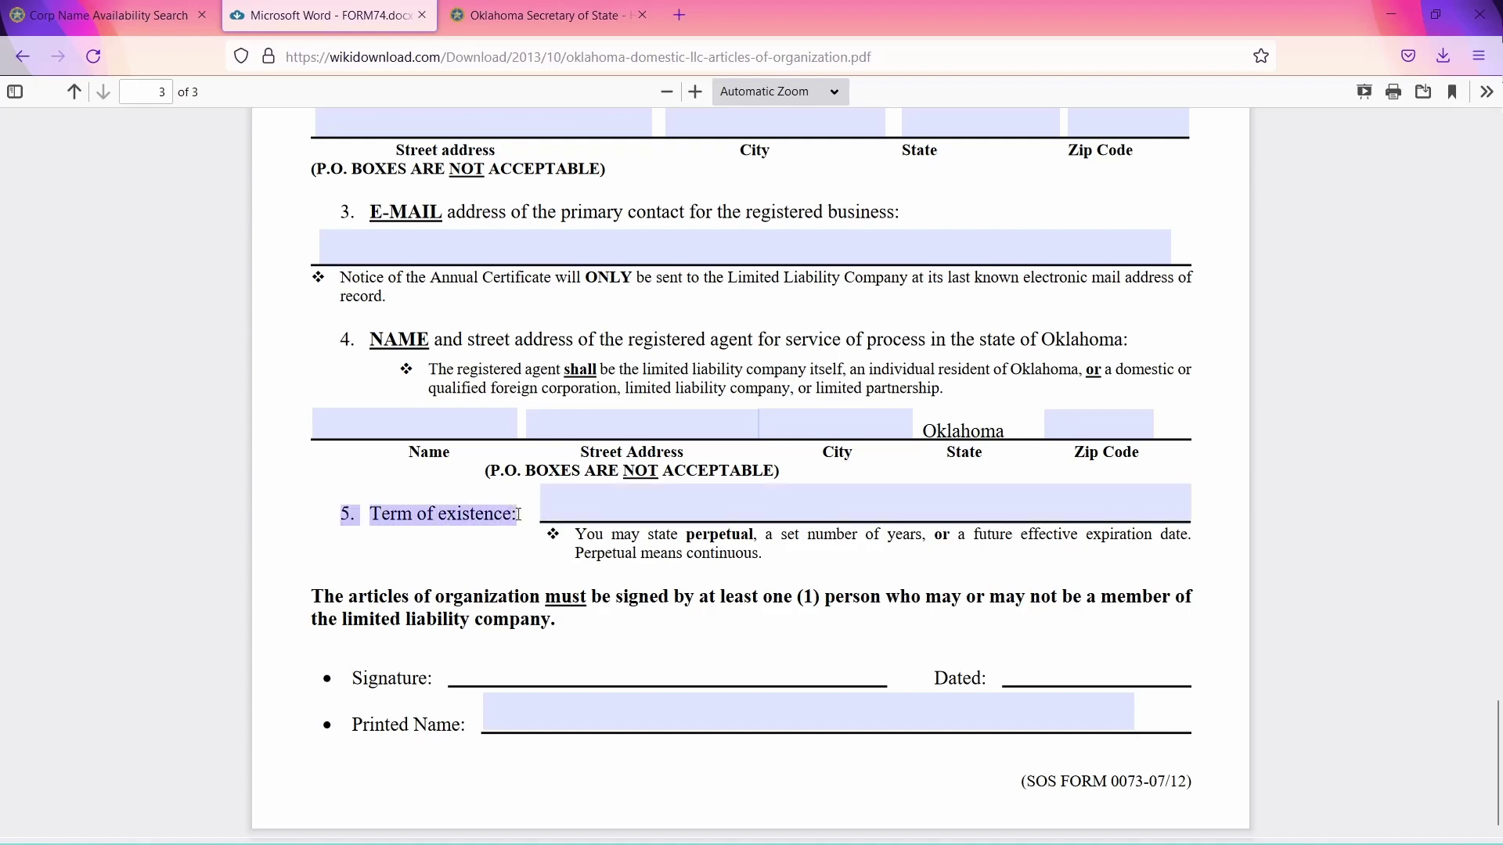
{"action": "left_click", "coordinate": [547, 505]}
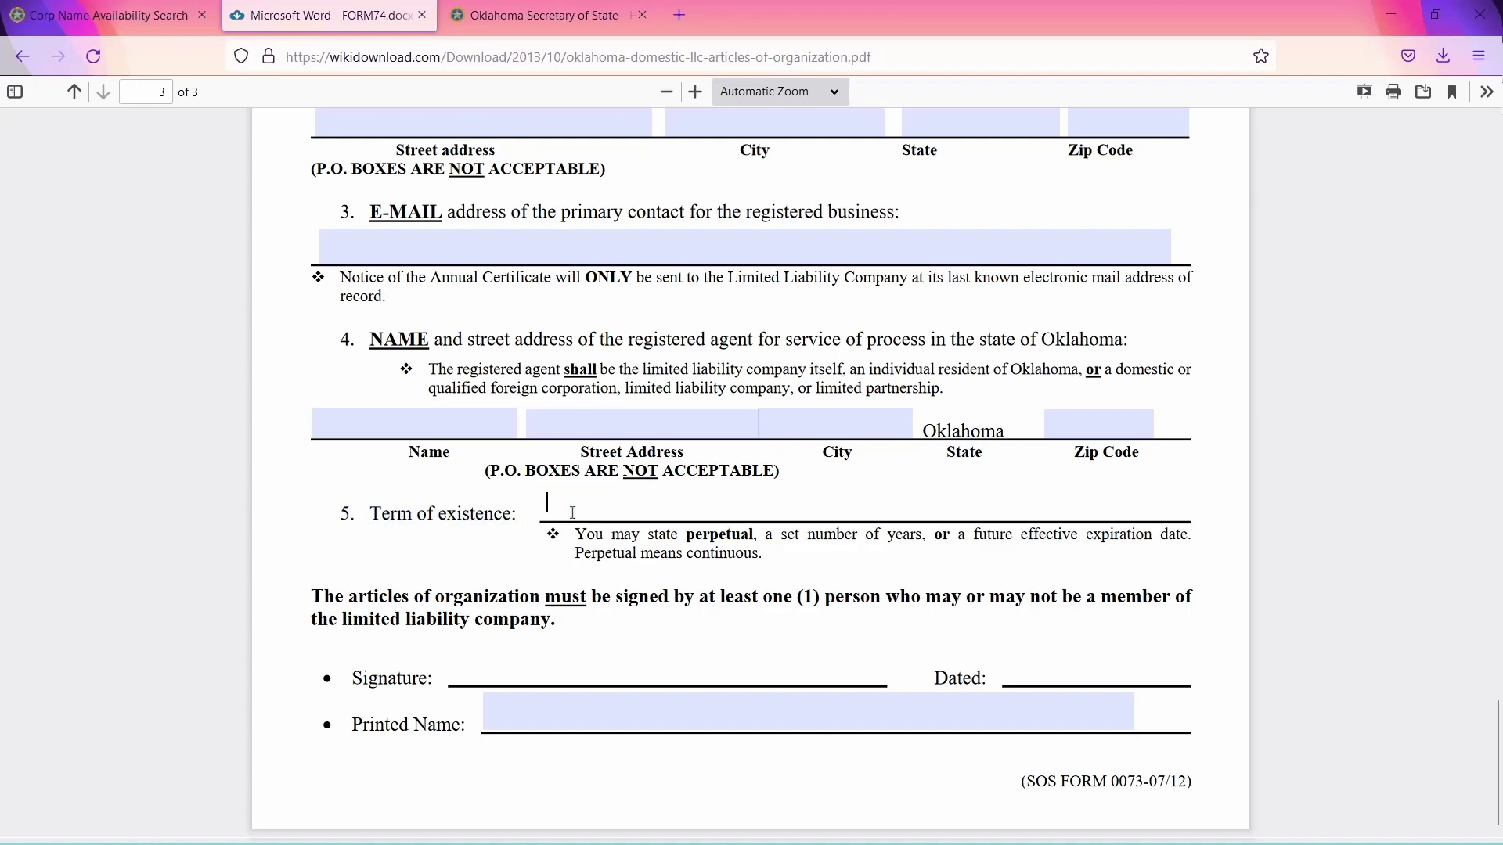
{"action": "left_click", "coordinate": [544, 554]}
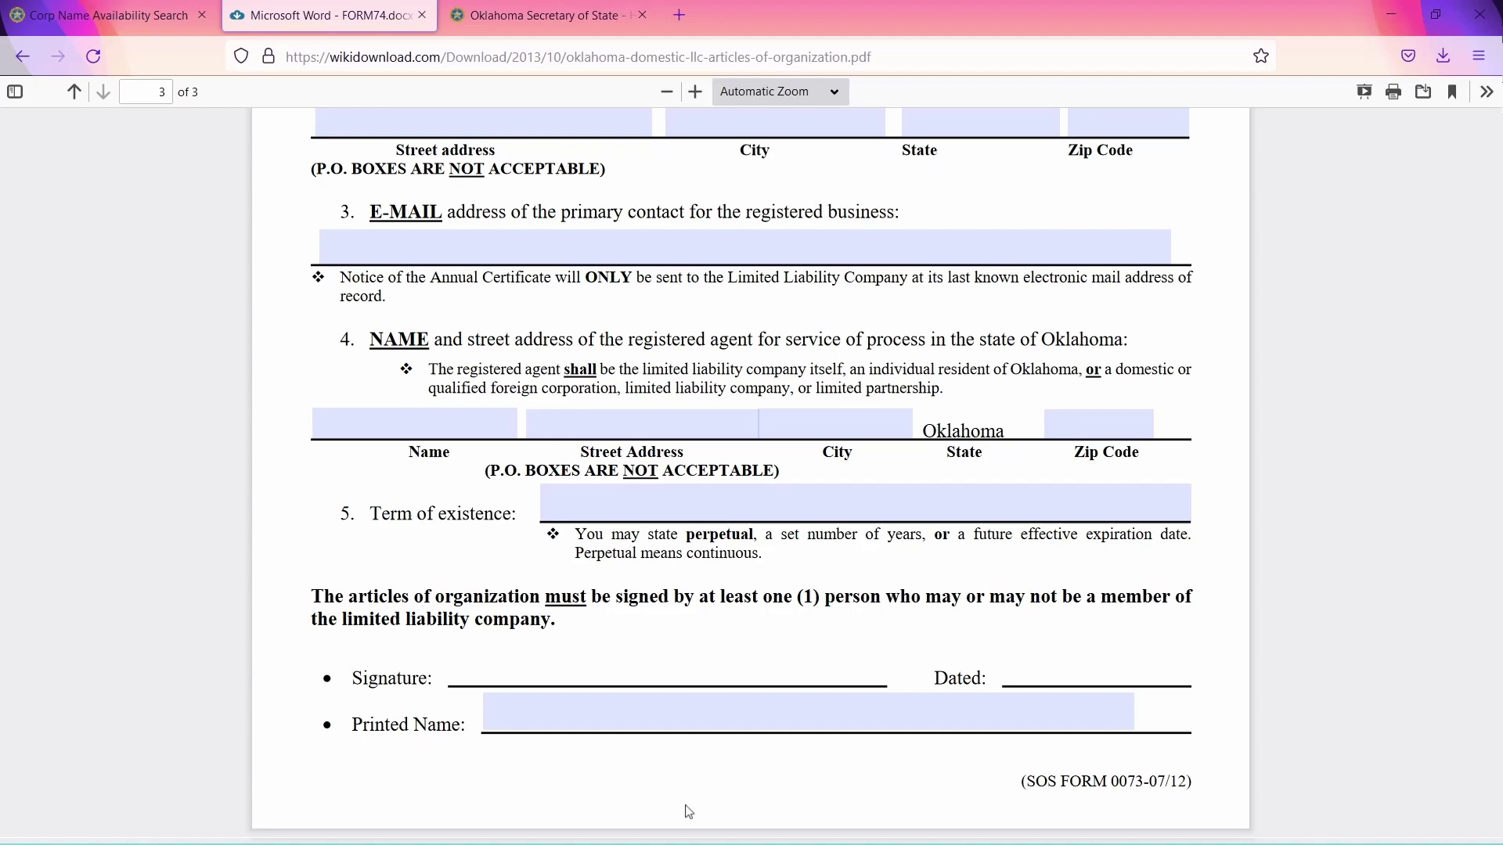
{"action": "key", "text": "ctrl+Tab"}
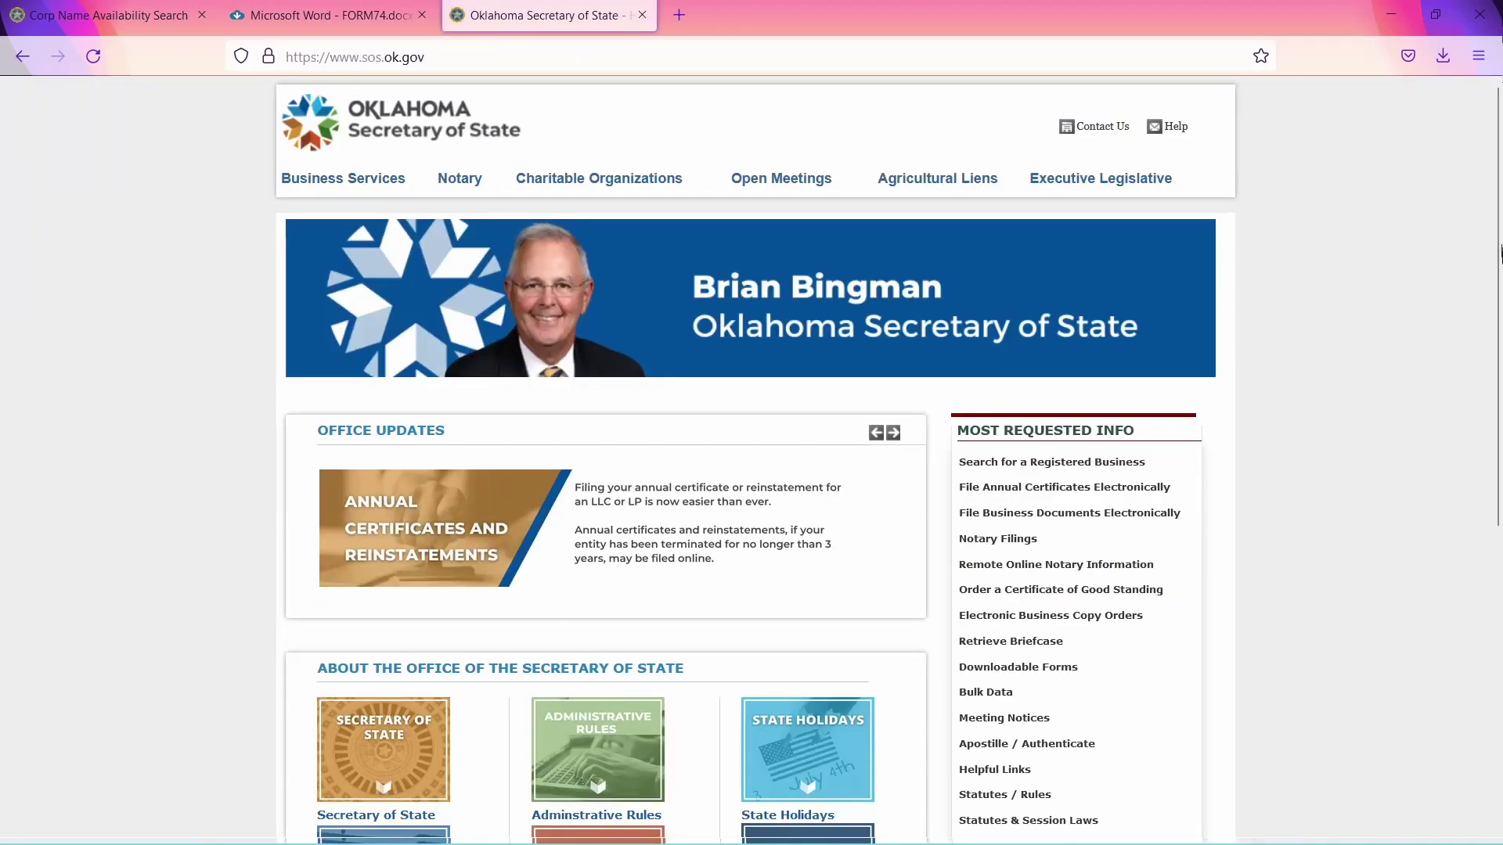
Go through Business Services and File Online > Business Entity to start a Domestic Limited Liability Company filing.
{"action": "scroll", "coordinate": [1501, 437], "scroll_direction": "down", "scroll_amount": 5}
{"action": "left_click_drag", "start_coordinate": [1501, 436], "coordinate": [1501, 172]}
{"action": "left_click", "coordinate": [389, 178]}
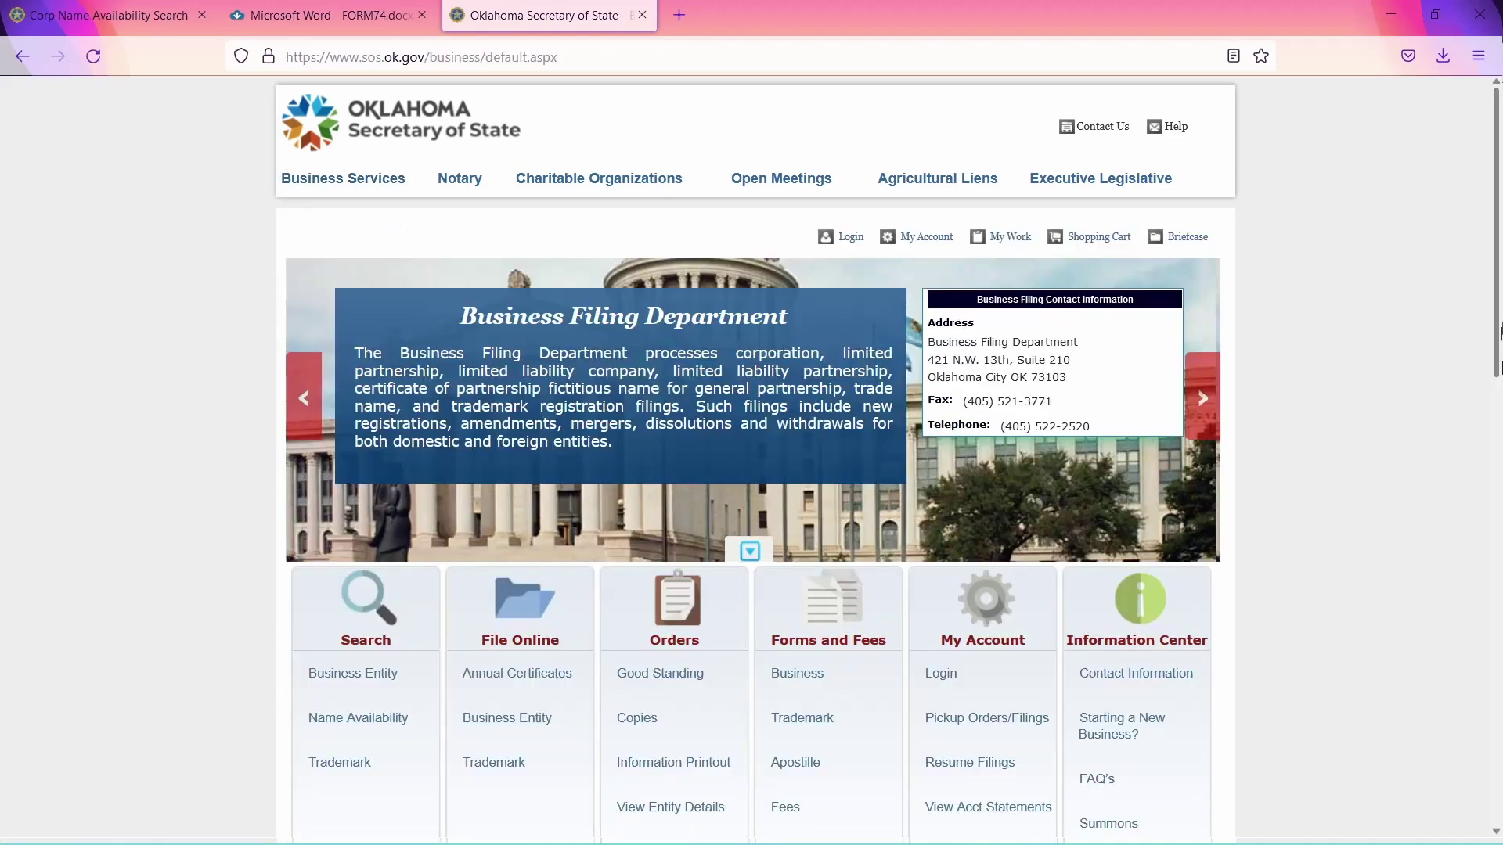
{"action": "scroll", "coordinate": [1499, 247], "scroll_direction": "down", "scroll_amount": 4}
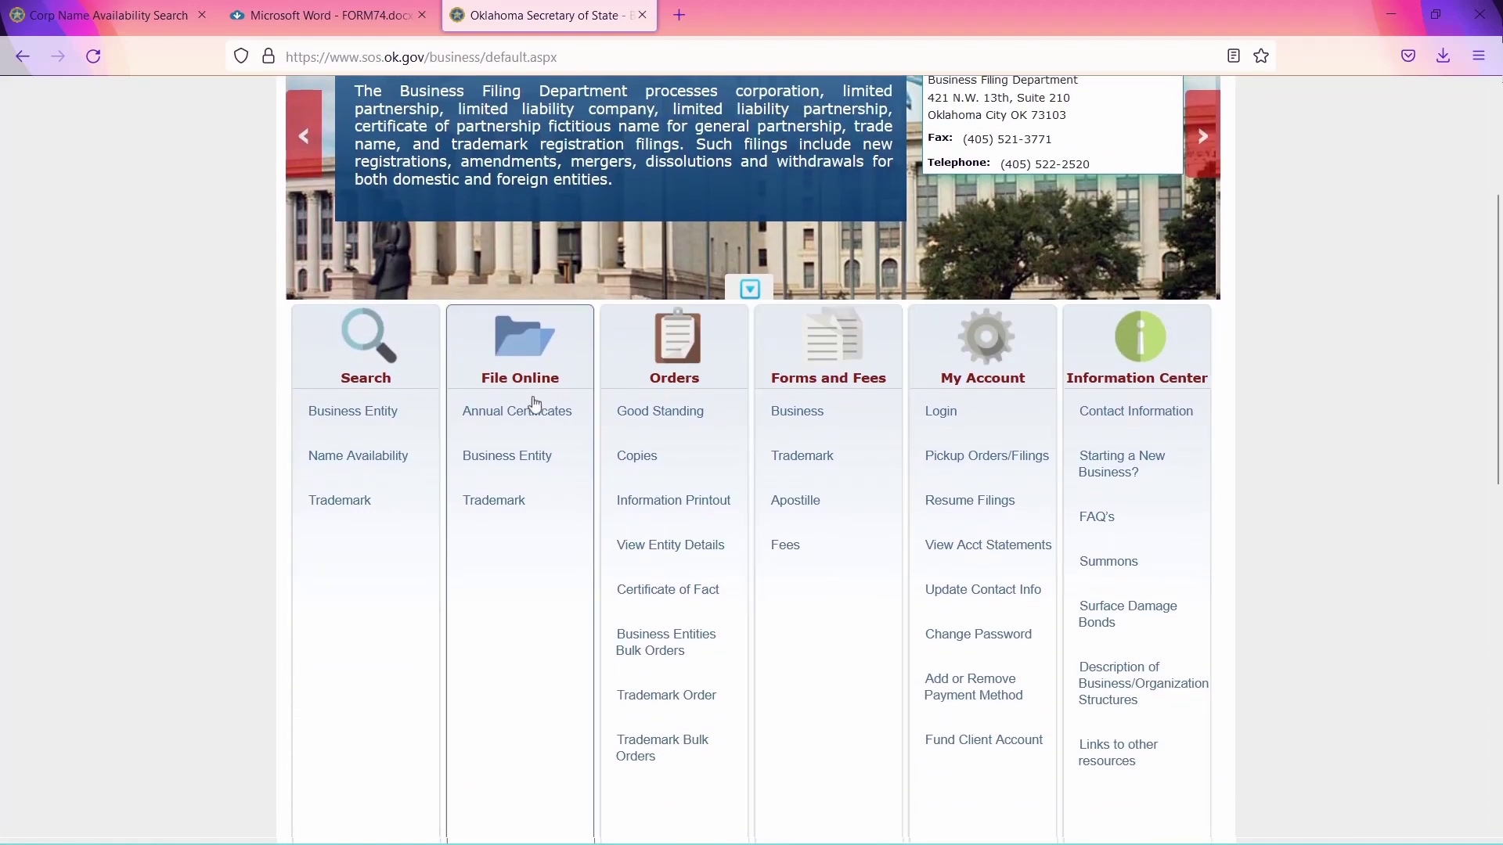
{"action": "left_click", "coordinate": [514, 460]}
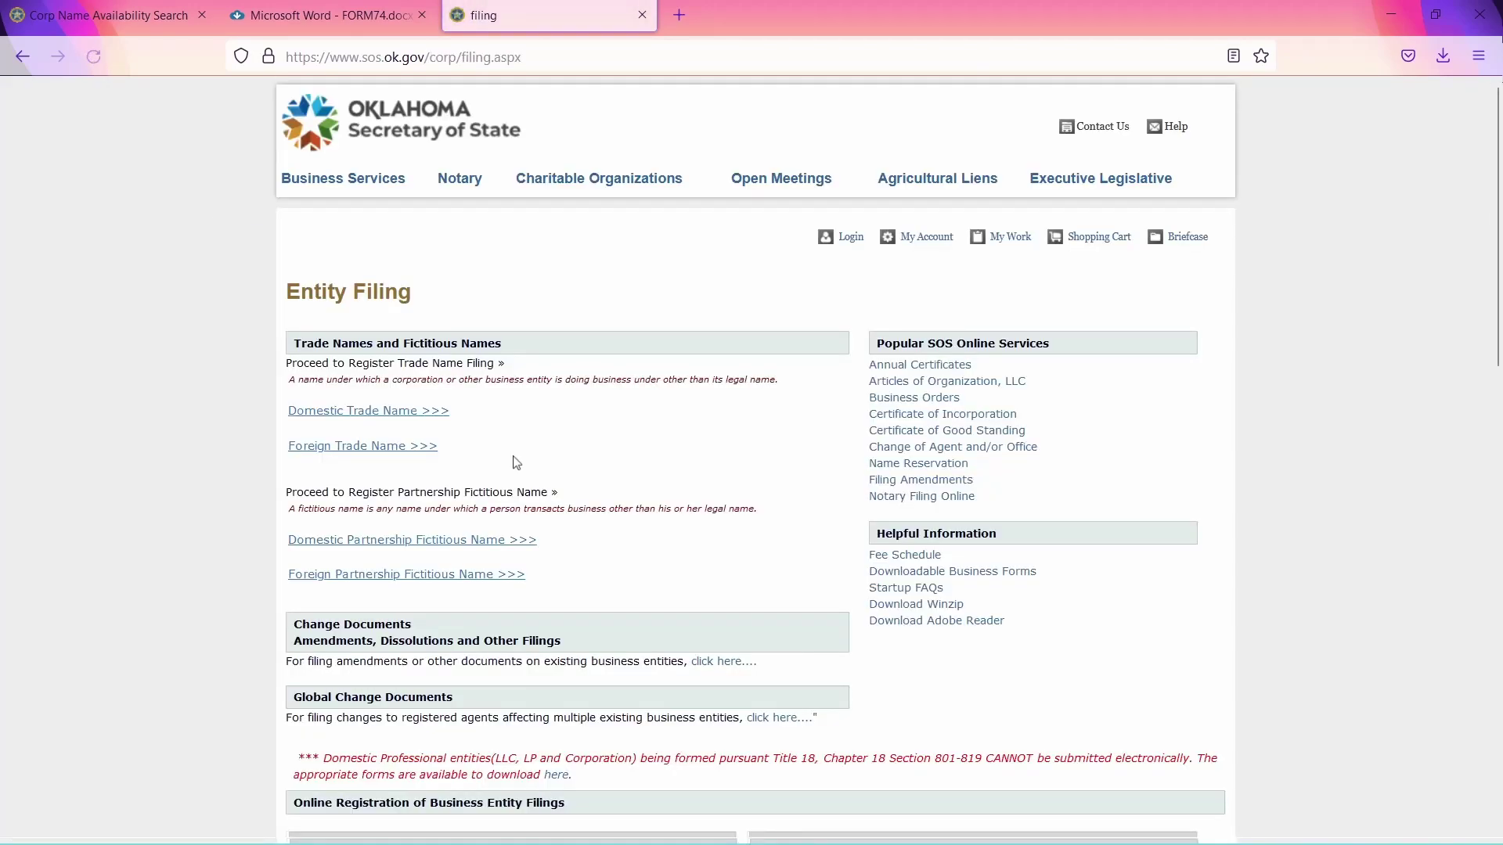
{"action": "scroll", "coordinate": [1500, 398], "scroll_direction": "down", "scroll_amount": 8}
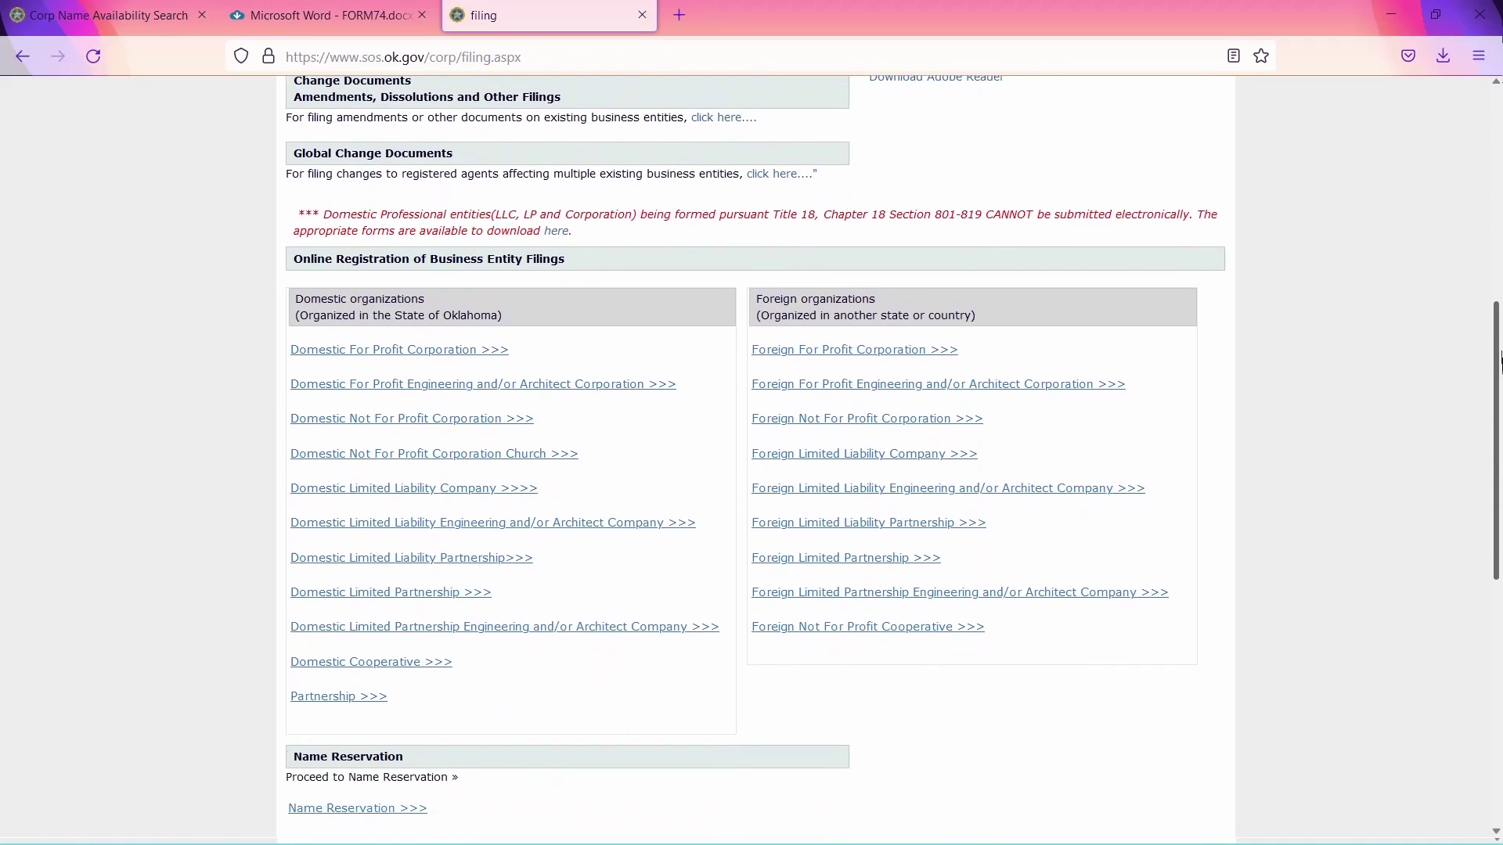
{"action": "left_click", "coordinate": [431, 380]}
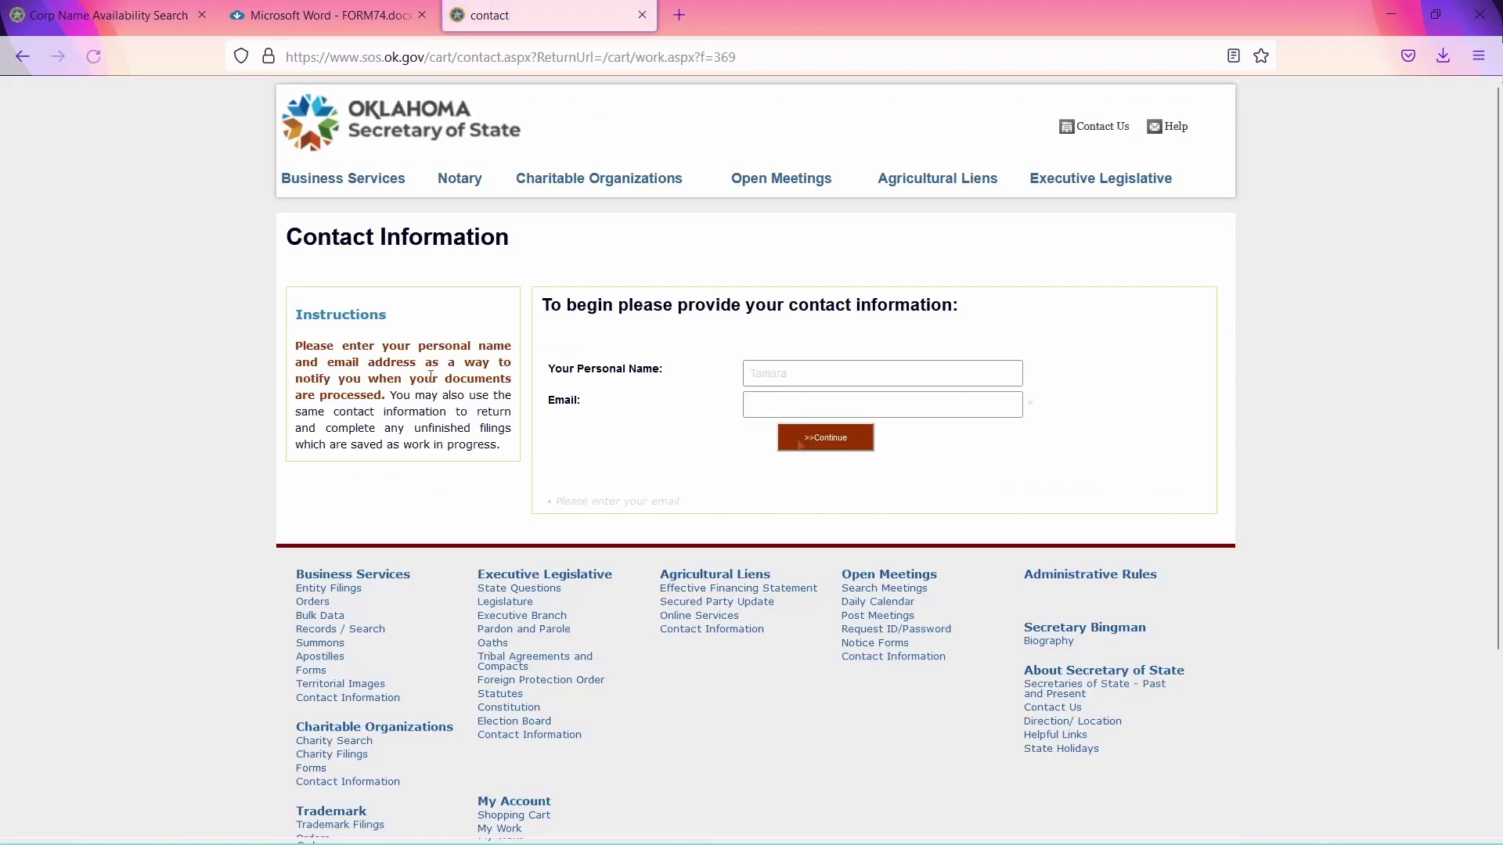
Enter the contact email address and continue past contact information.
{"action": "left_click", "coordinate": [798, 405]}
{"action": "left_click", "coordinate": [808, 447]}
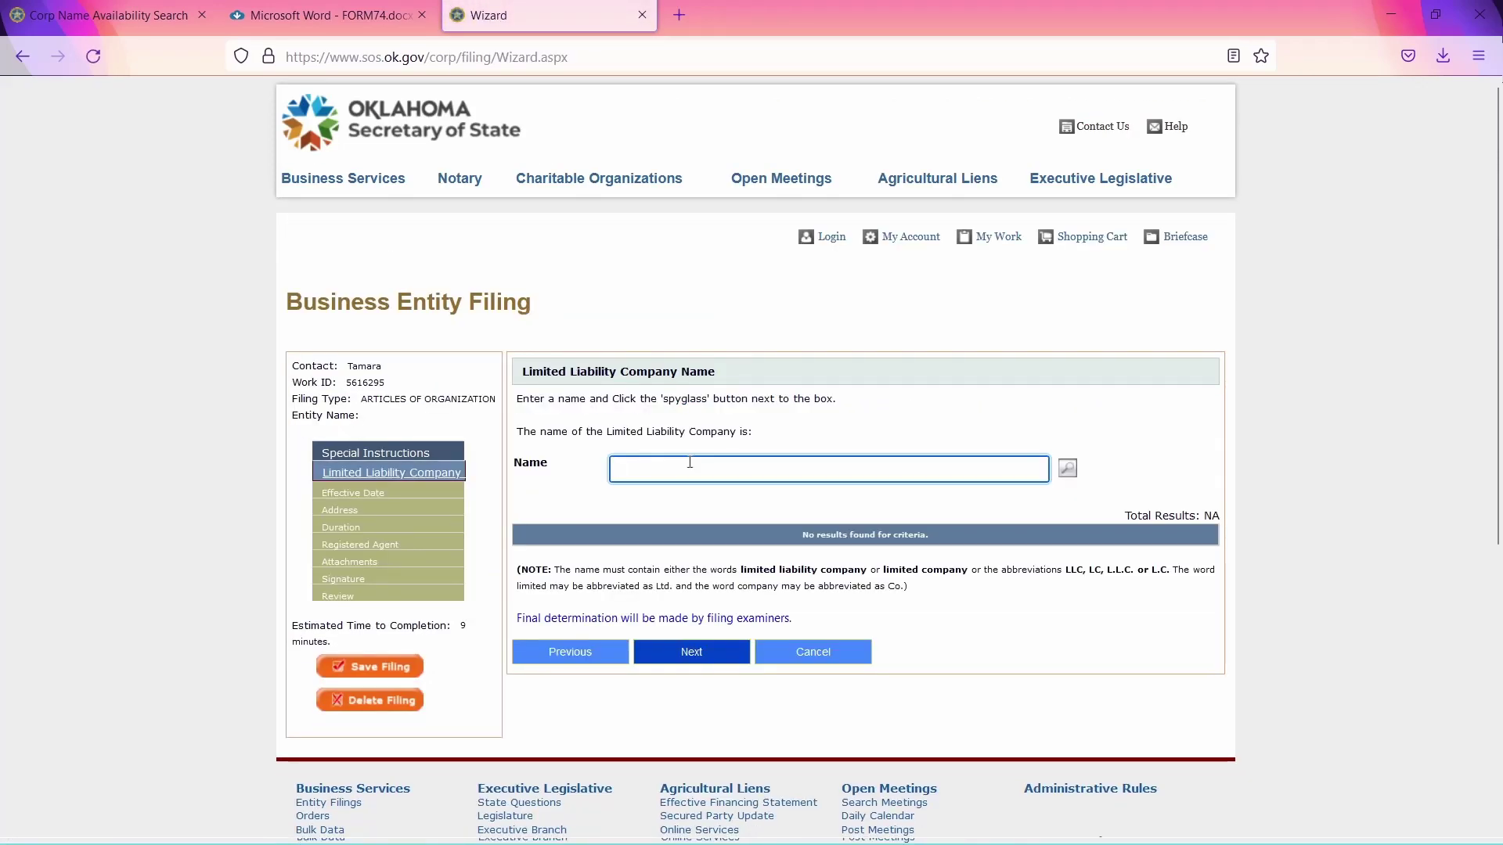
Paste the company name with LLC suffix, confirm its availability, and advance to Effective Date.
{"action": "type", "text": "TAMARAEMPOWERMULTIMEDIA LLC"}
{"action": "left_click", "coordinate": [678, 658]}
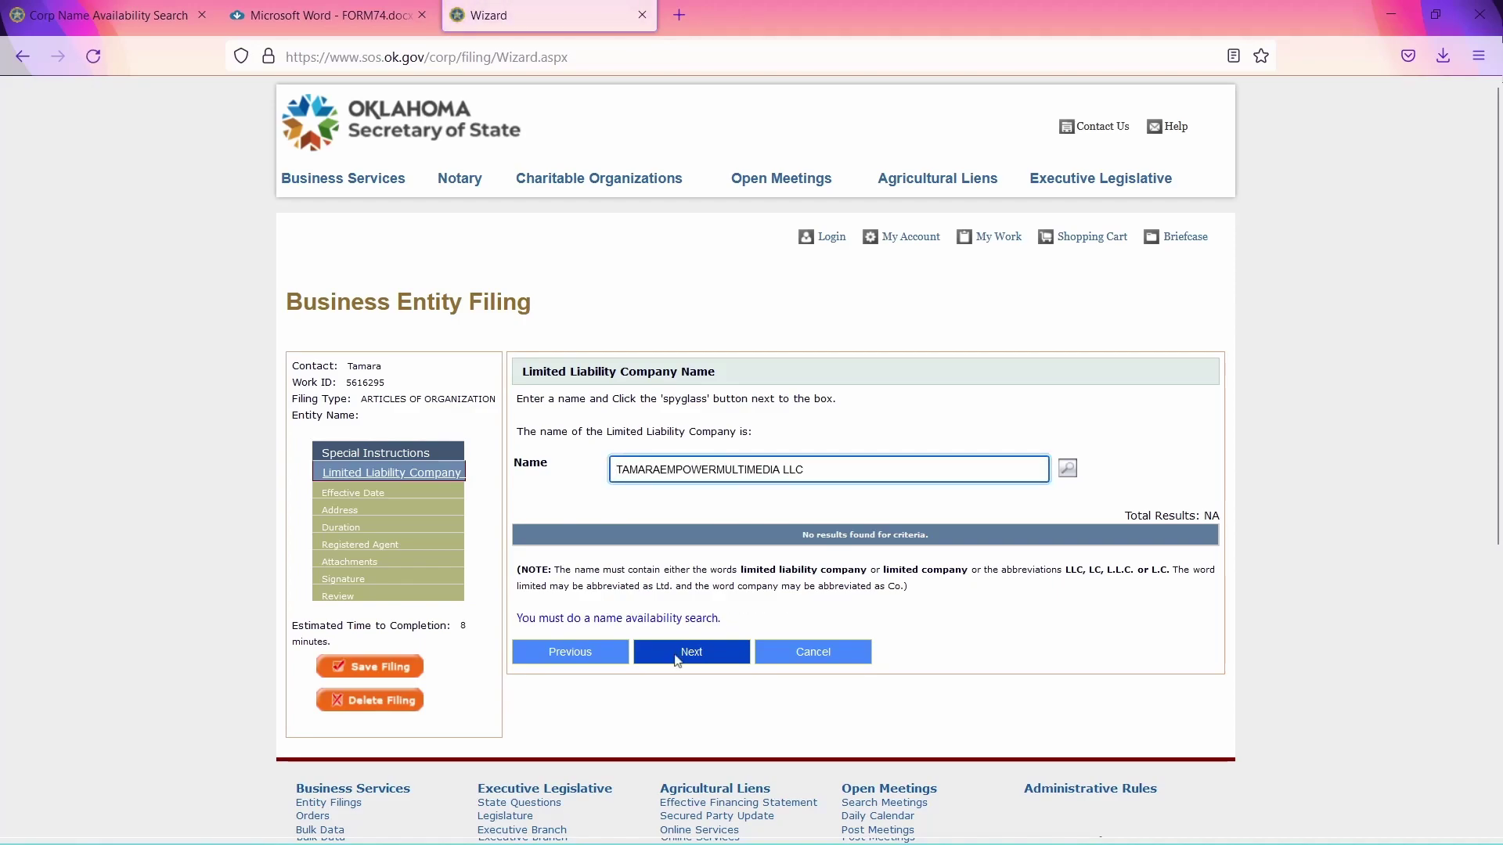
{"action": "left_click", "coordinate": [1065, 471]}
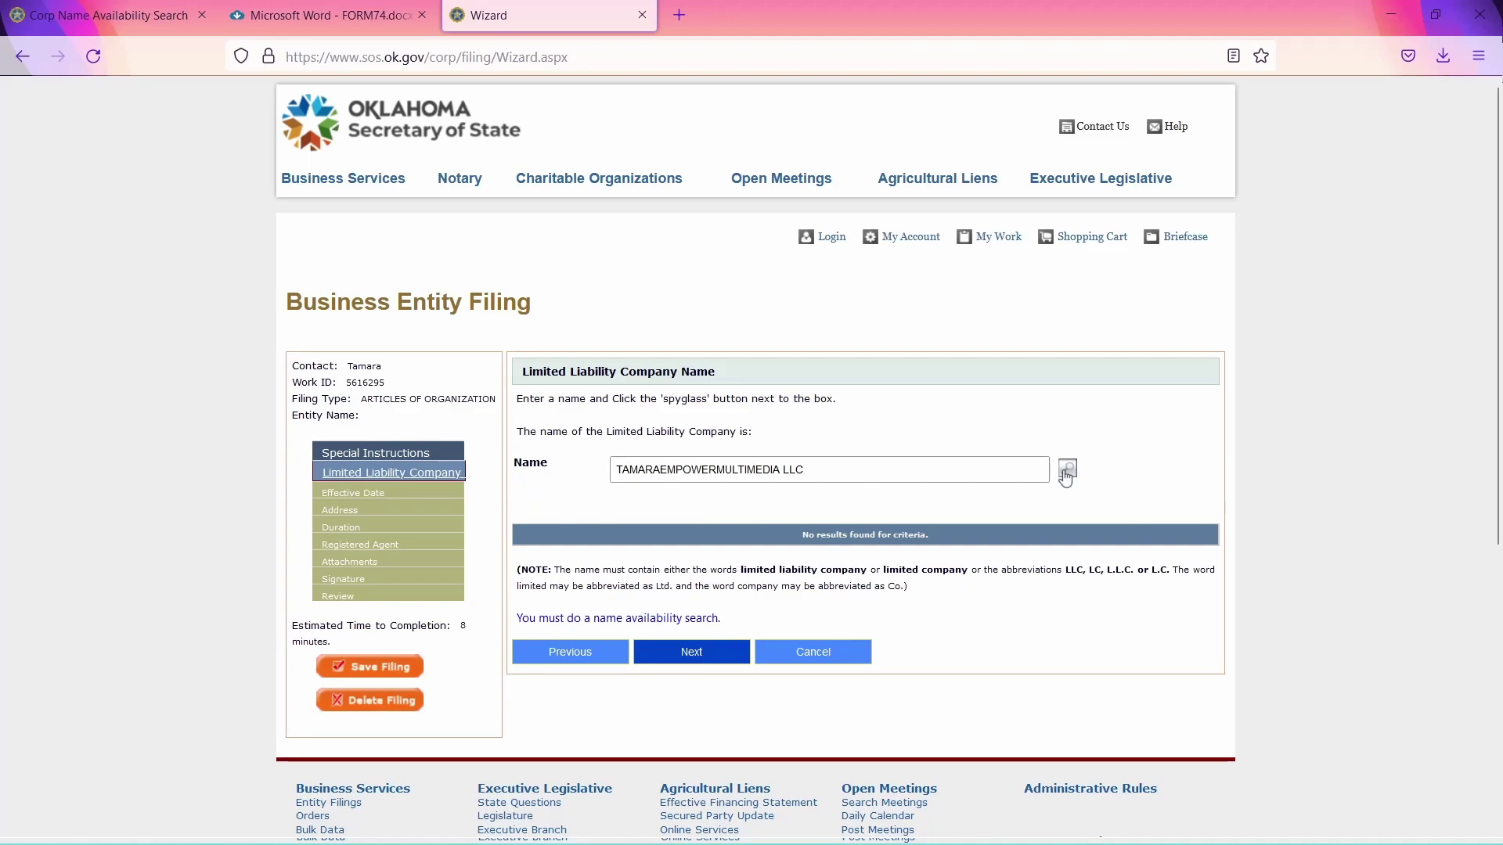
{"action": "left_click", "coordinate": [687, 656]}
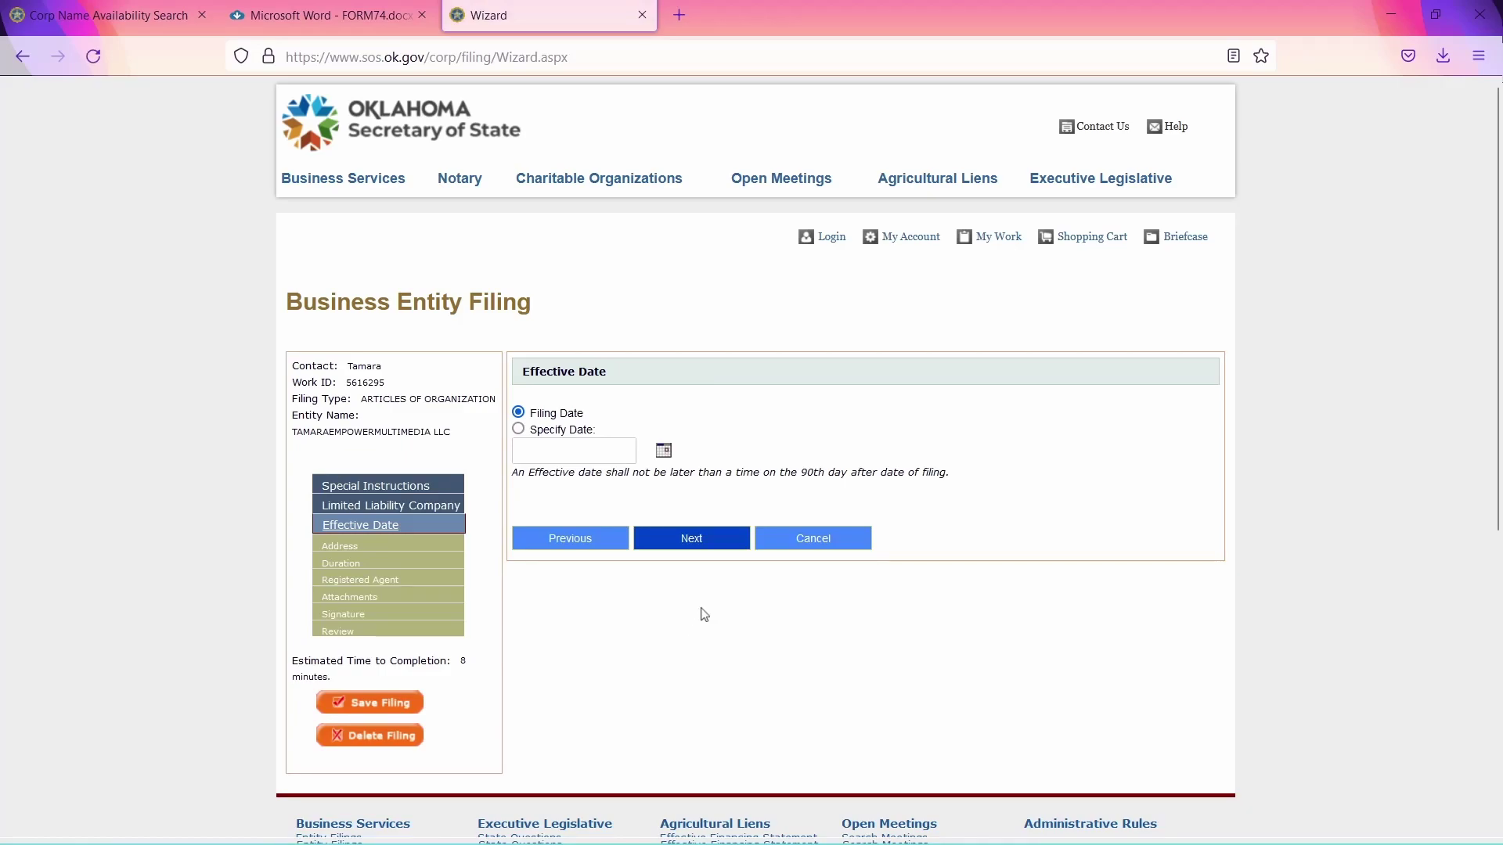
Keep Filing Date as the effective date, submit the principal business address, and keep Perpetual duration.
{"action": "left_click", "coordinate": [735, 542]}
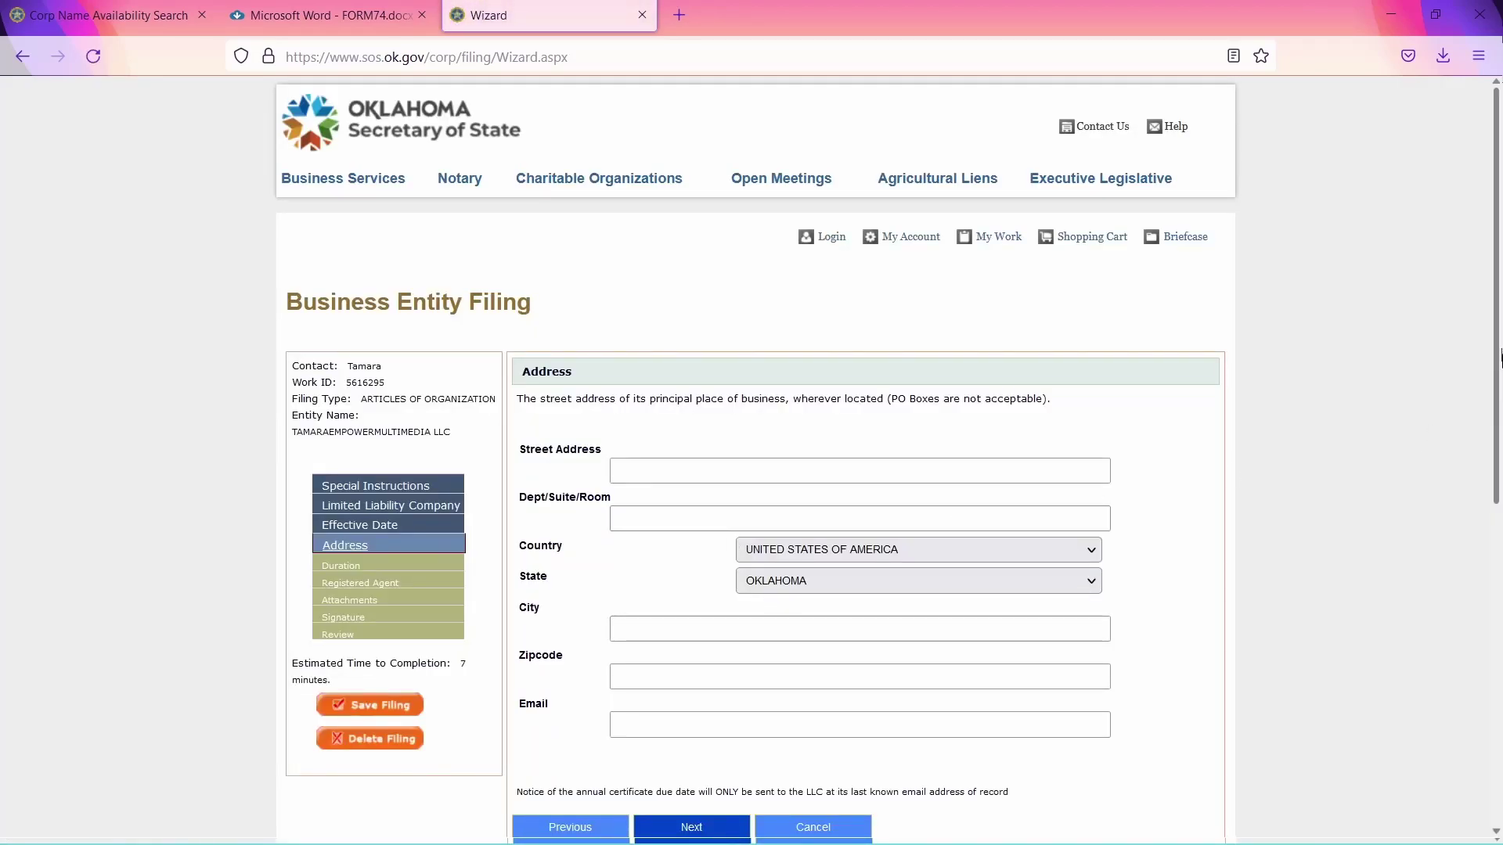
{"action": "left_click_drag", "start_coordinate": [1501, 356], "coordinate": [1500, 474]}
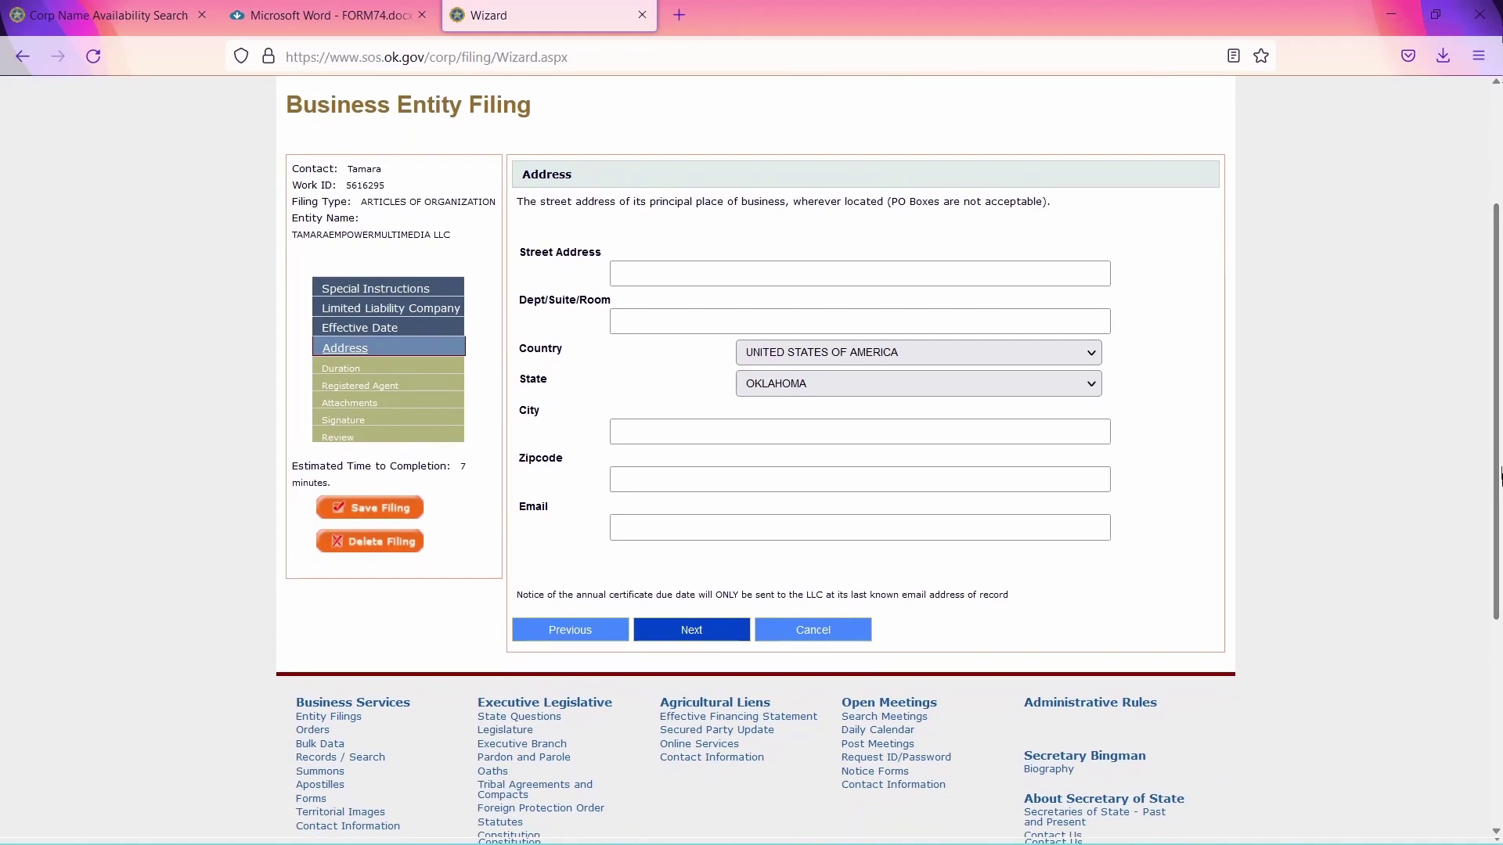
{"action": "left_click", "coordinate": [699, 636]}
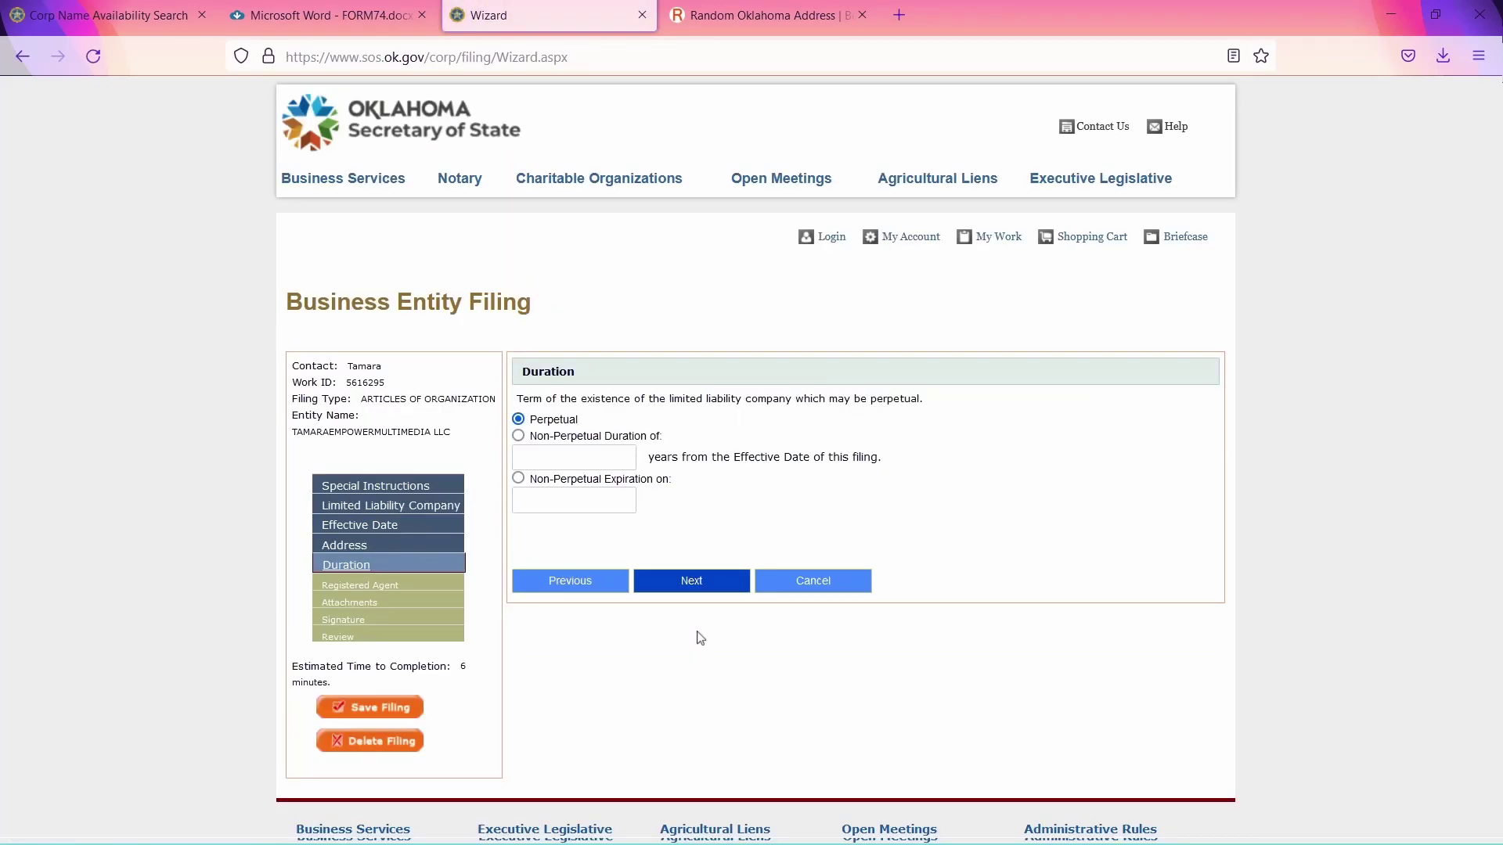
{"action": "left_click", "coordinate": [691, 580]}
{"action": "left_click_drag", "start_coordinate": [1500, 249], "coordinate": [1501, 427]}
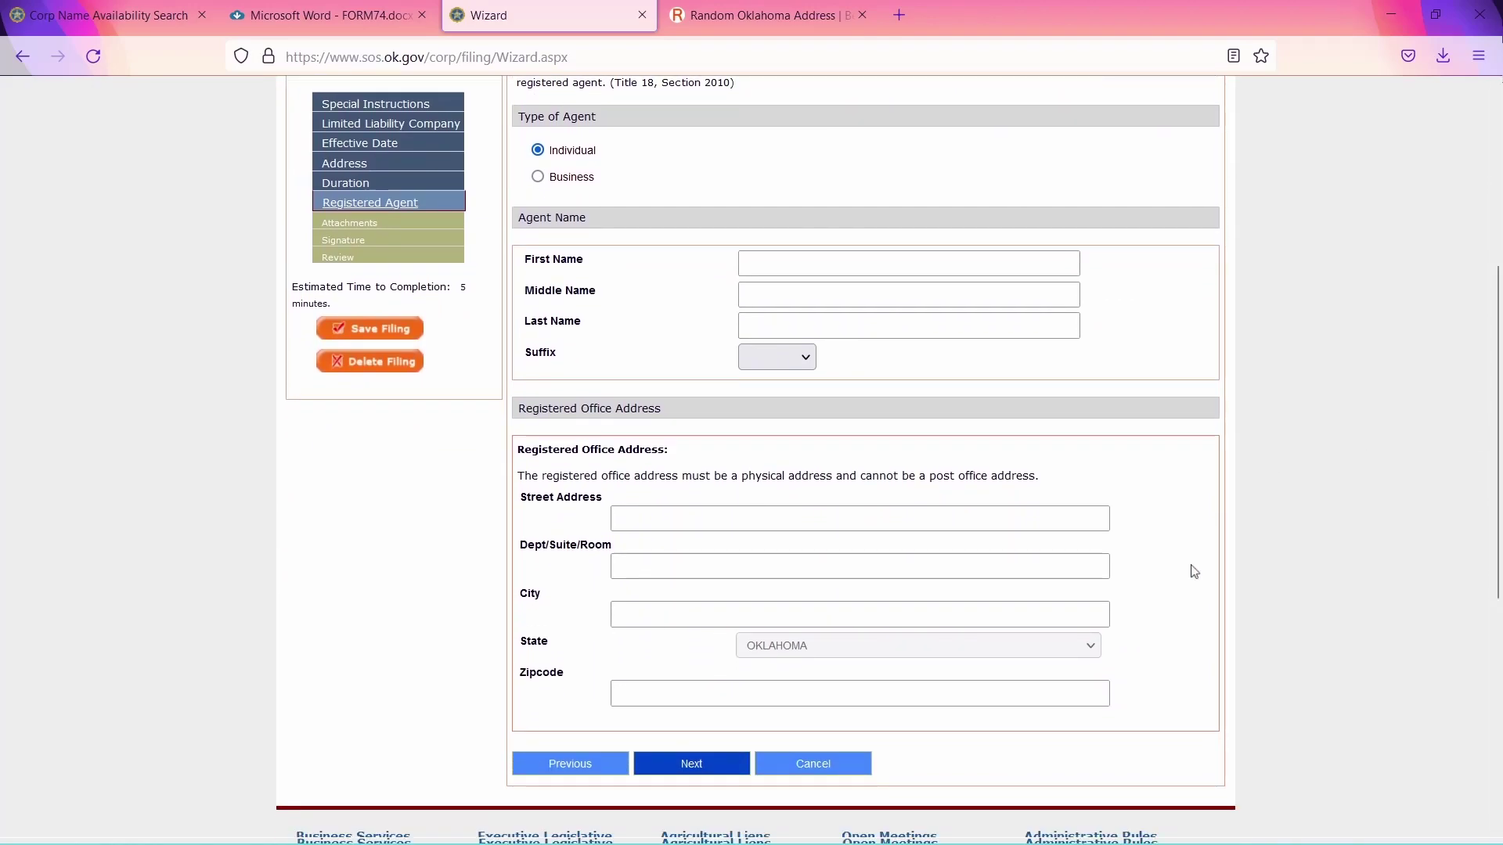
Autofill the individual registered agent and office address, skip attachments, insert the signature, and reach Review.
{"action": "key", "text": "alt+shift+f"}
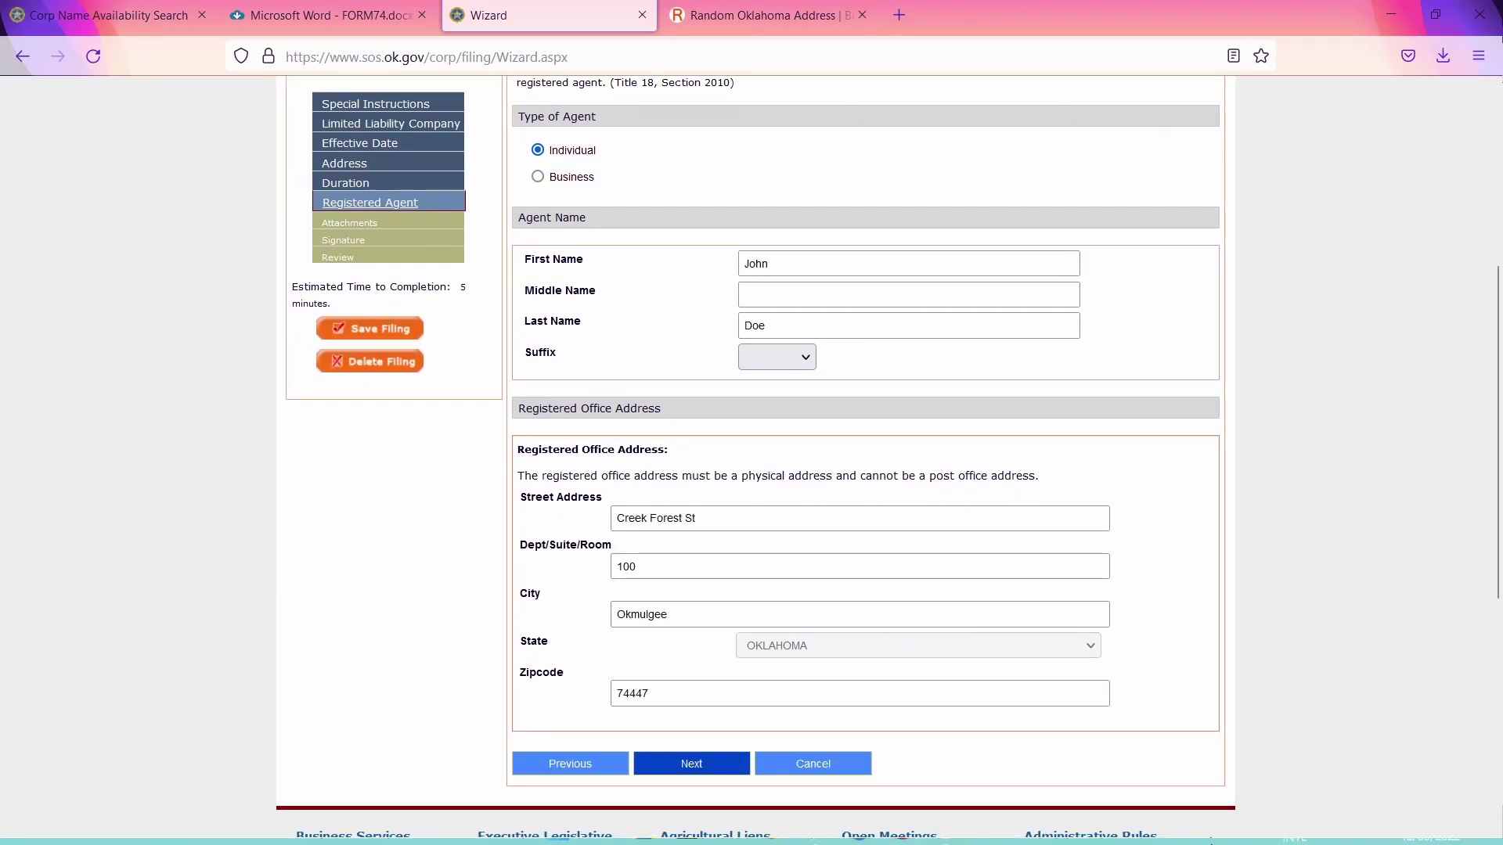
{"action": "left_click", "coordinate": [687, 764]}
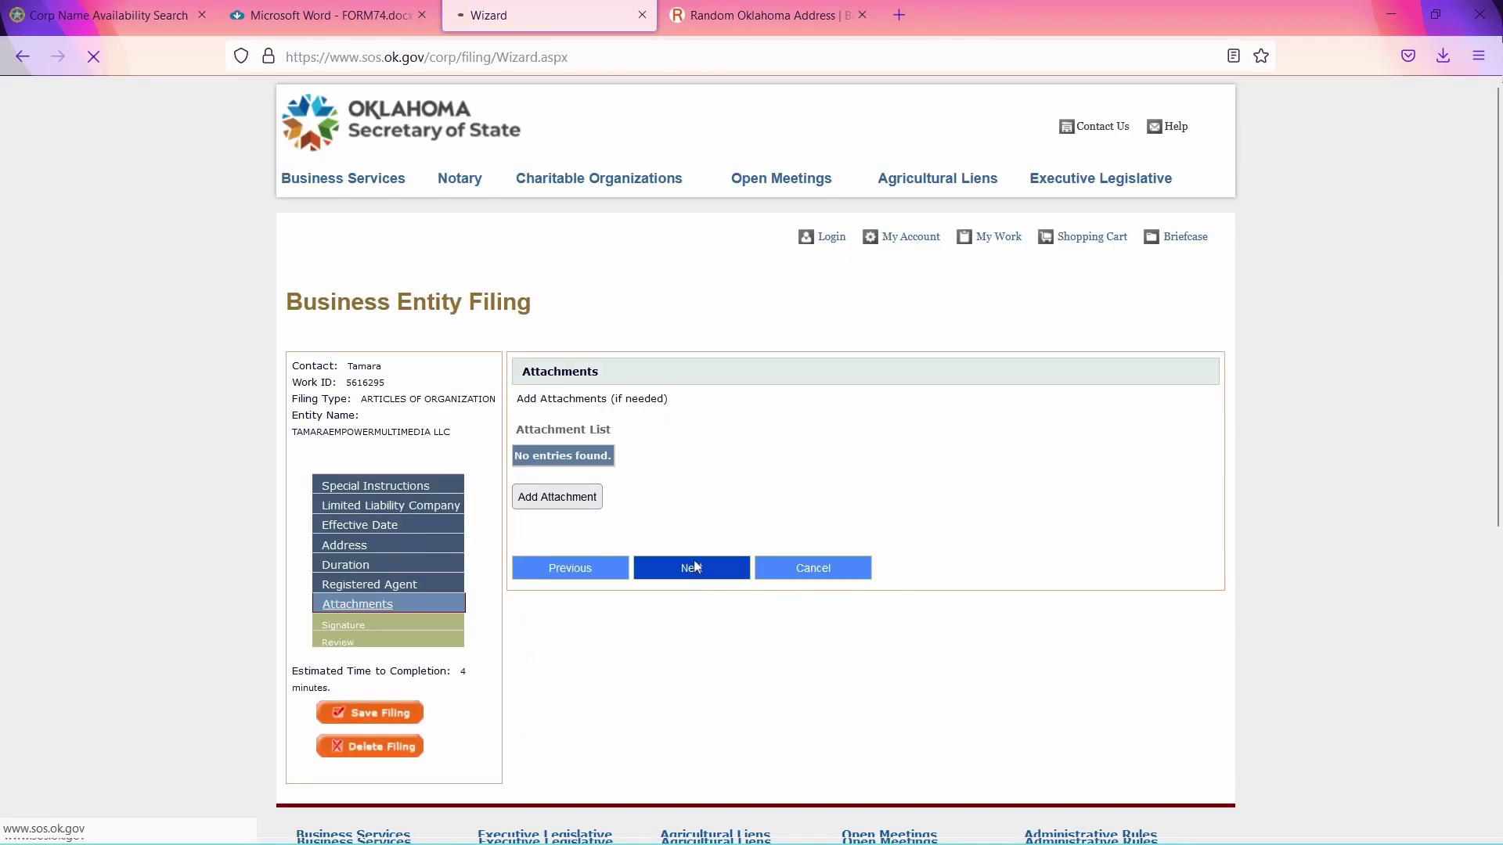
{"action": "left_click", "coordinate": [692, 568]}
{"action": "left_click", "coordinate": [578, 565]}
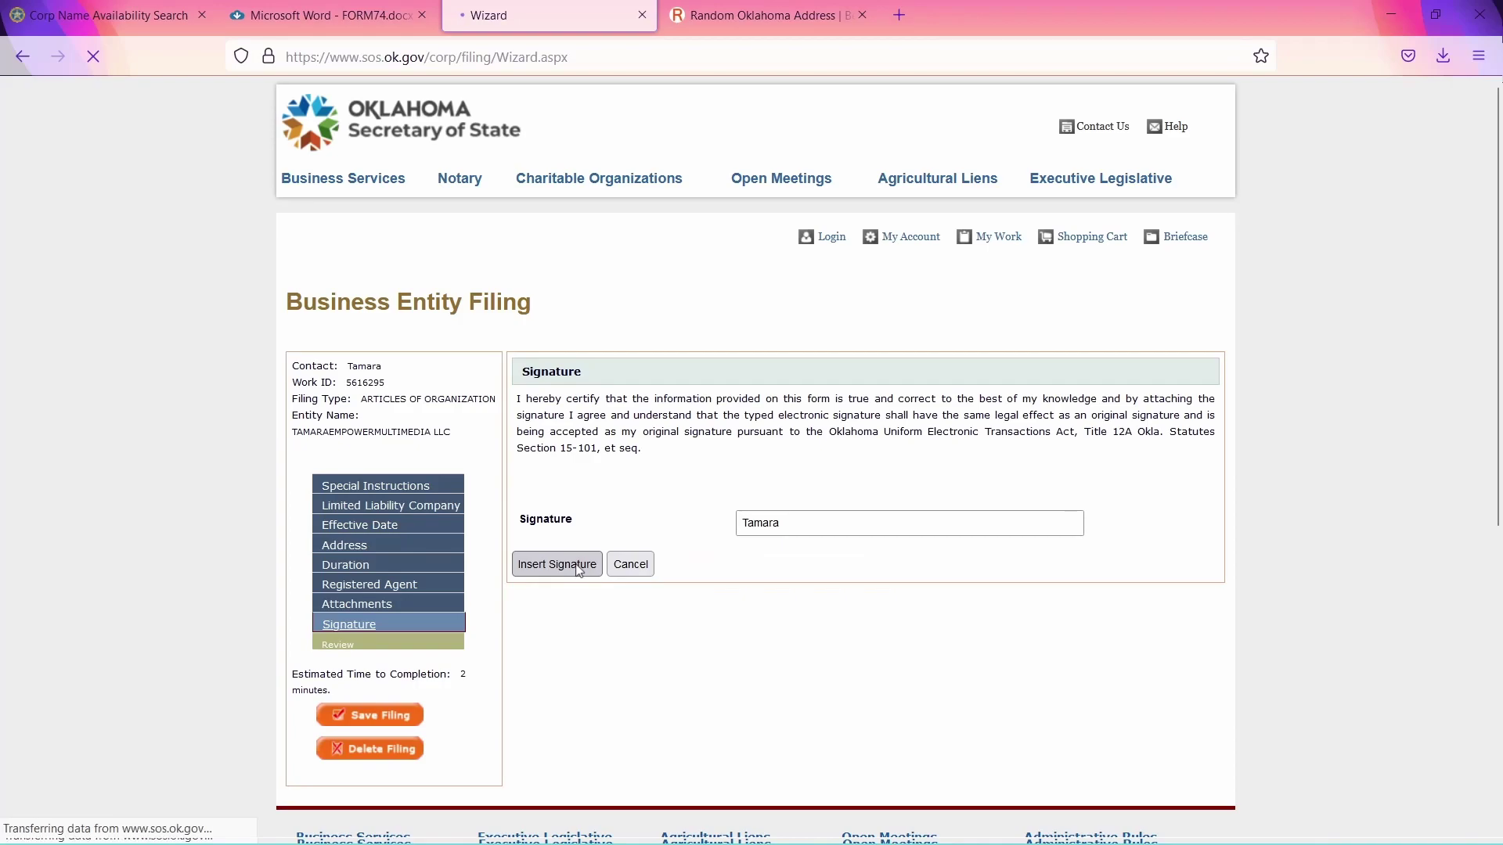
{"action": "left_click", "coordinate": [708, 678]}
{"action": "left_click_drag", "start_coordinate": [1497, 232], "coordinate": [1500, 344]}
Send the reviewed Articles of Organization to the $100.00 cart, begin checkout, and choose Continue as Guest.
{"action": "scroll", "coordinate": [1498, 384], "scroll_direction": "down", "scroll_amount": 2}
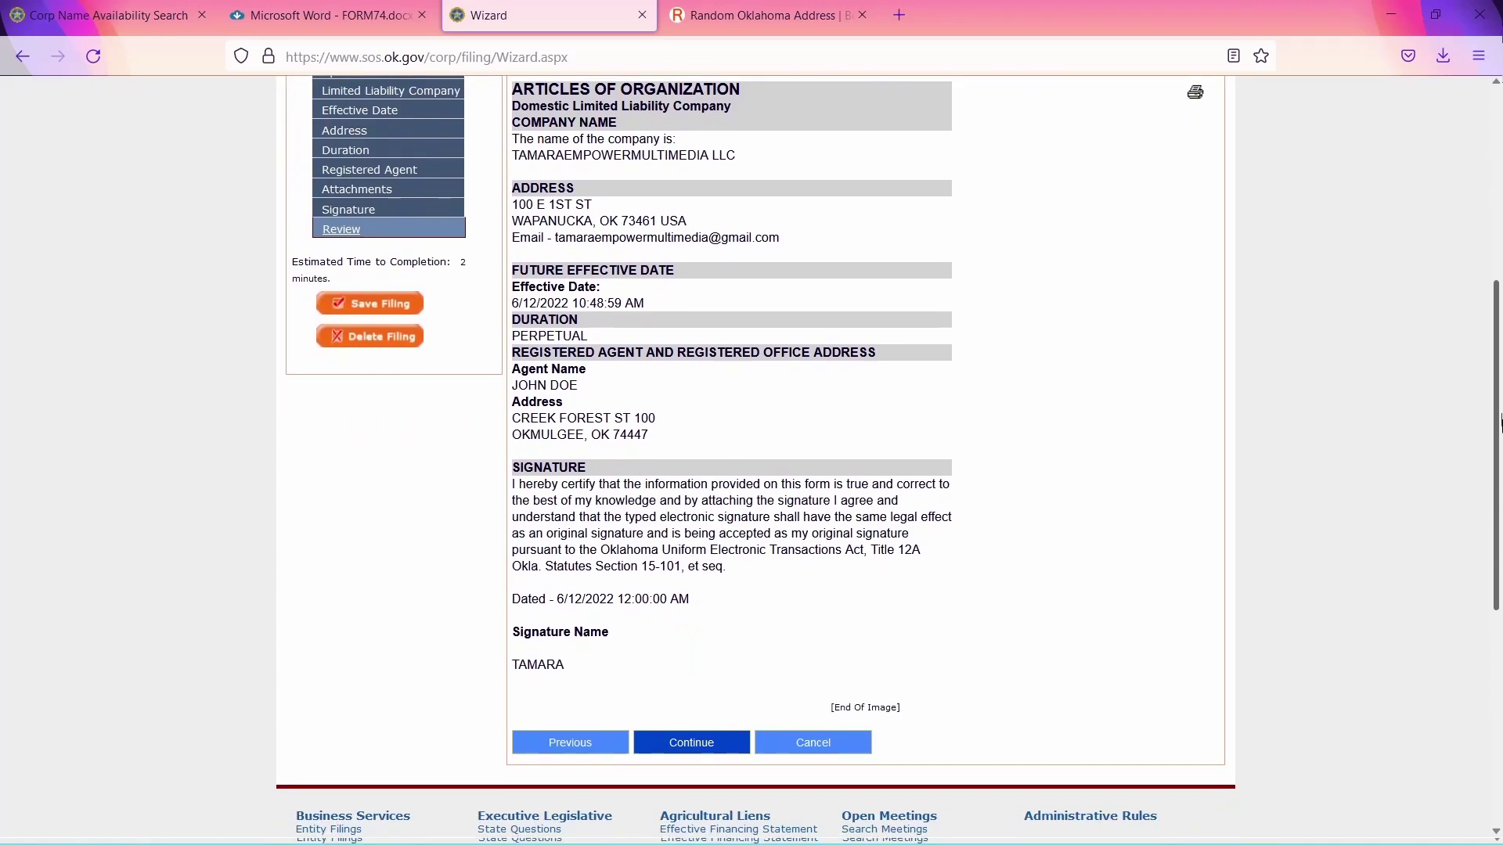
{"action": "left_click", "coordinate": [714, 736]}
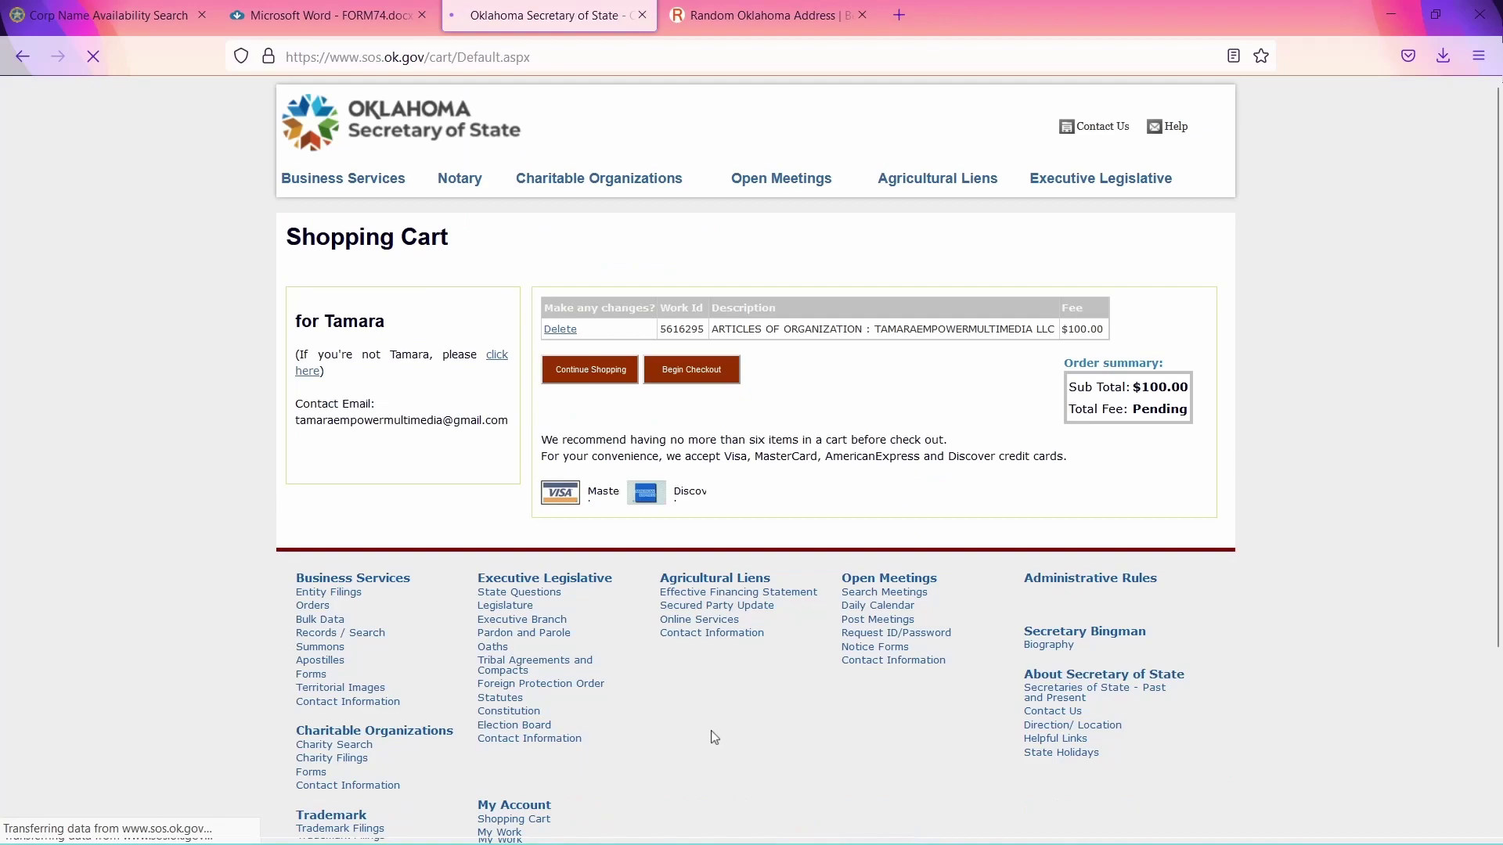
{"action": "left_click", "coordinate": [724, 379]}
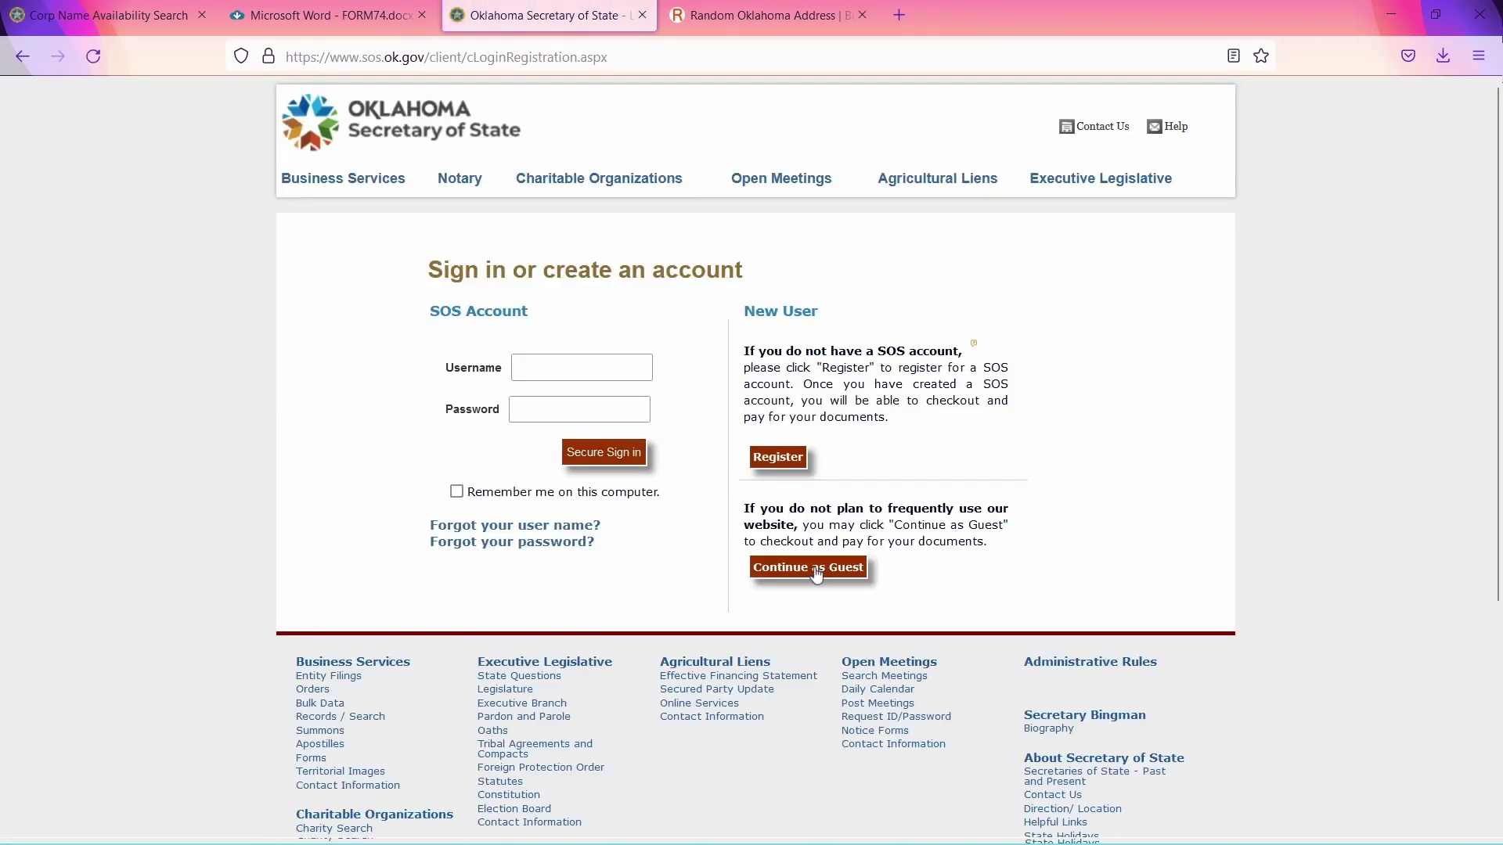
{"action": "left_click", "coordinate": [814, 570]}
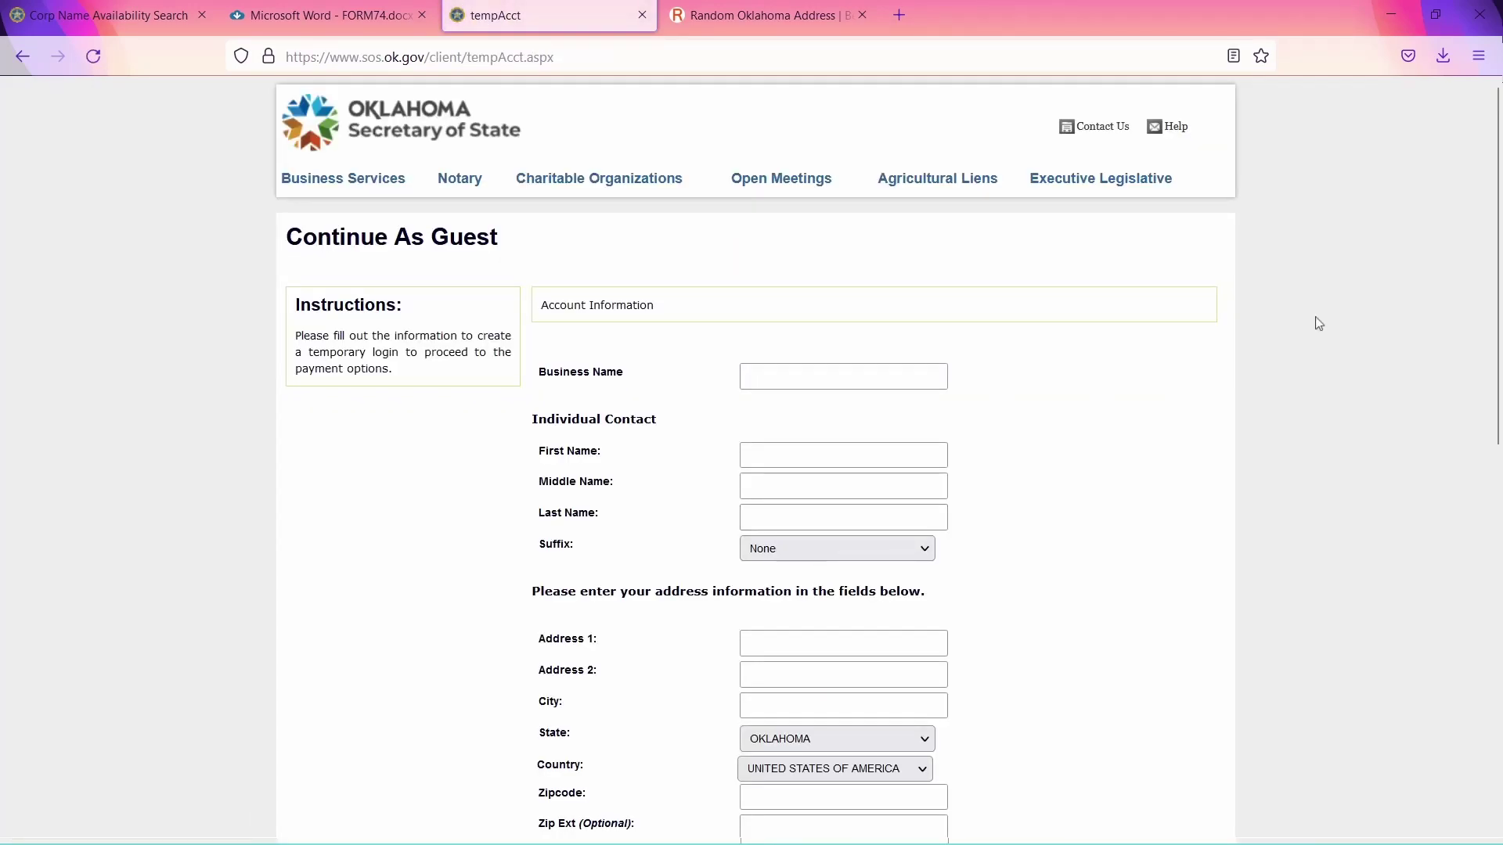
{"action": "left_click_drag", "start_coordinate": [1500, 254], "coordinate": [1500, 395]}
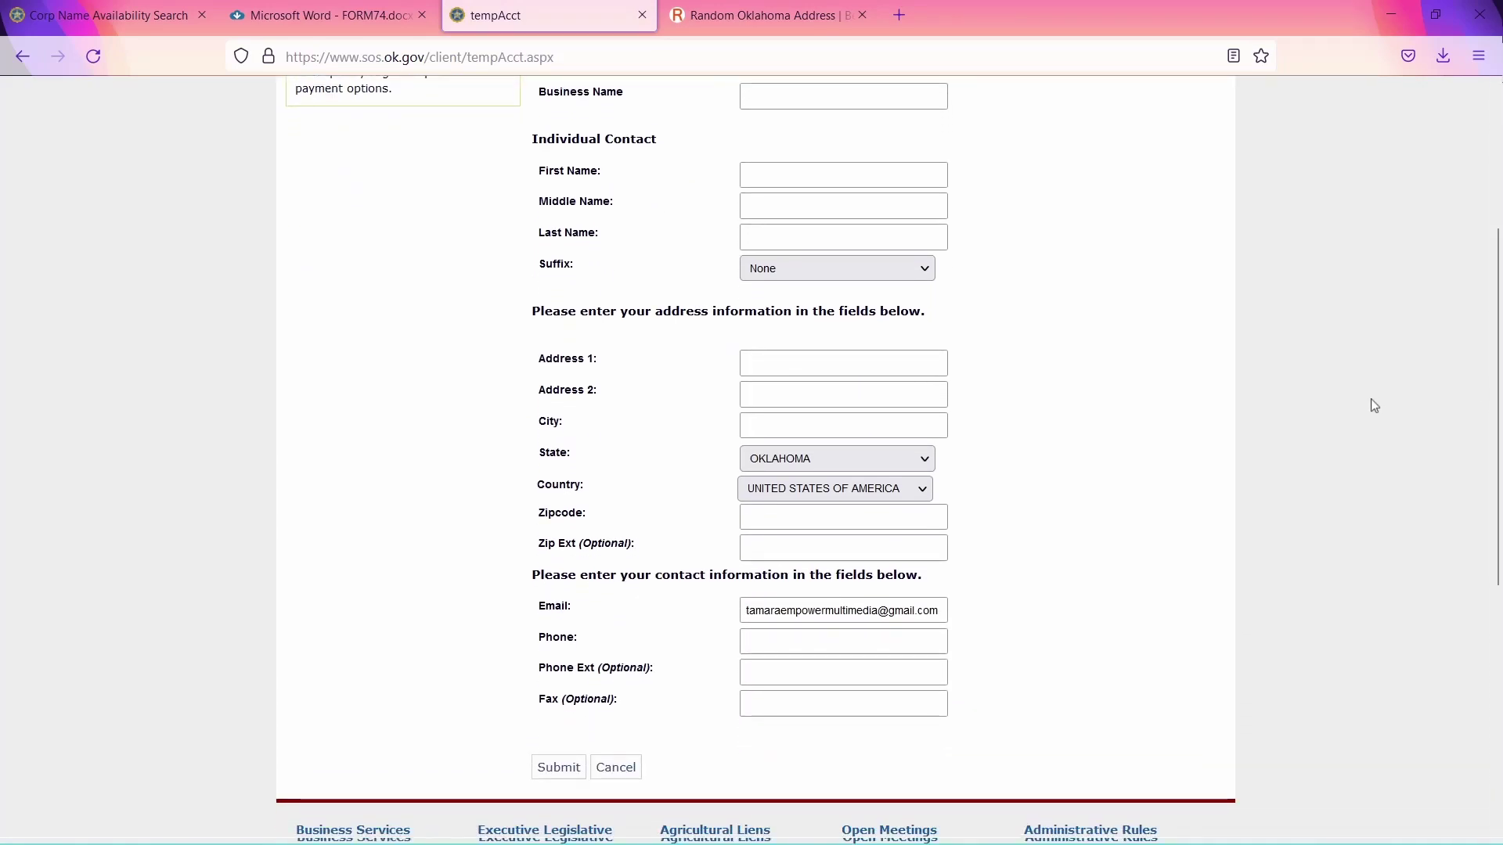